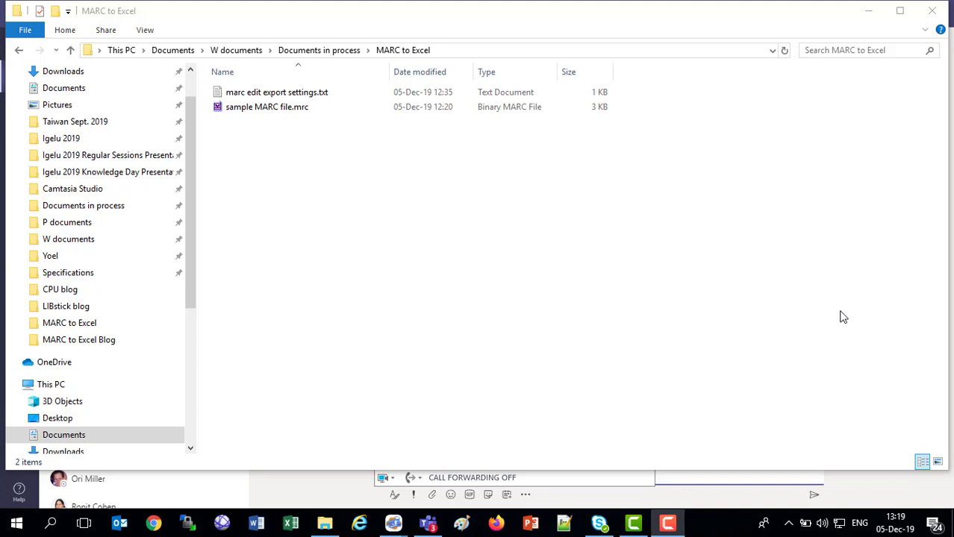
# - Select sample MARC file.mrc, switch to MarcEdit and close the leftover Export Tab Delimited Records window
pyautogui.click(267, 107)
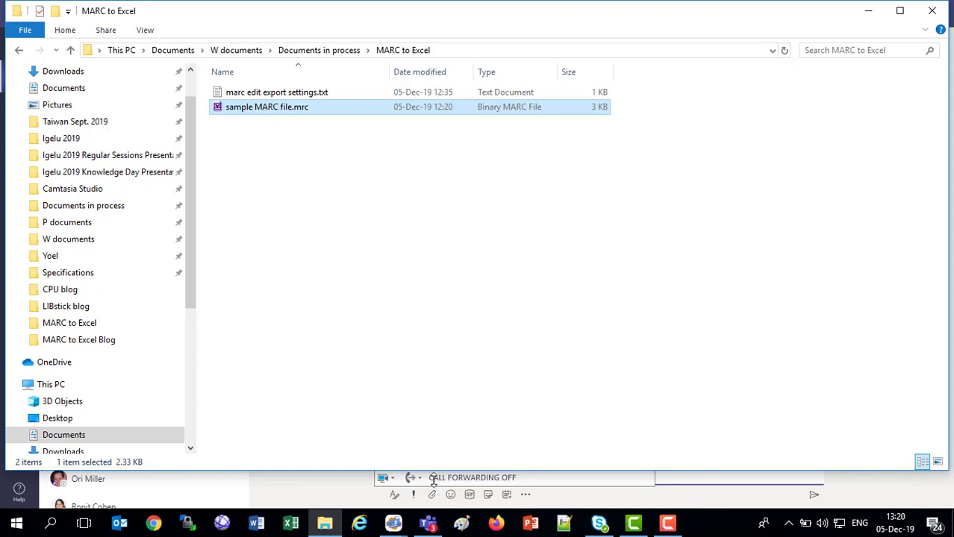
pyautogui.moveTo(392, 526)
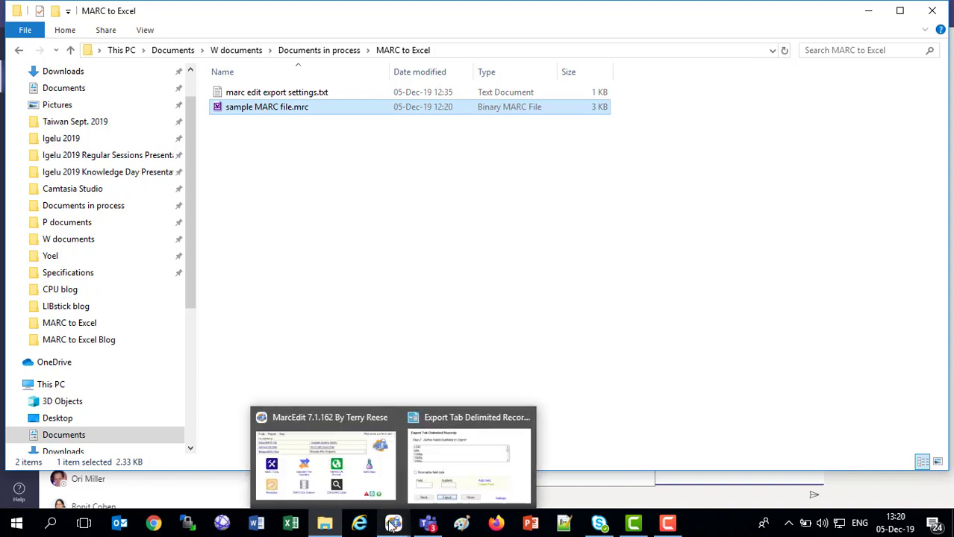
pyautogui.click(526, 419)
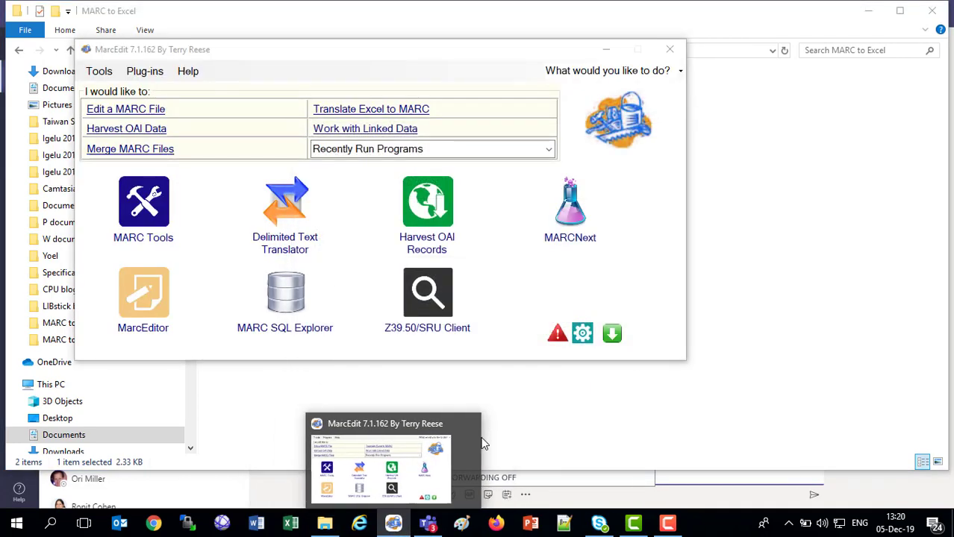
# - Launch MarcEditor and bring up the dialog for opening a file
pyautogui.click(156, 291)
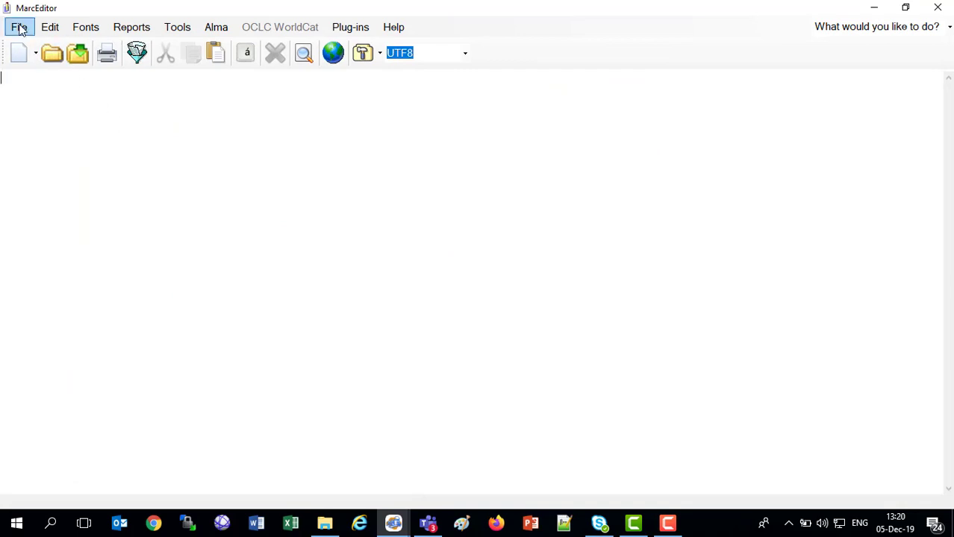
pyautogui.click(19, 28)
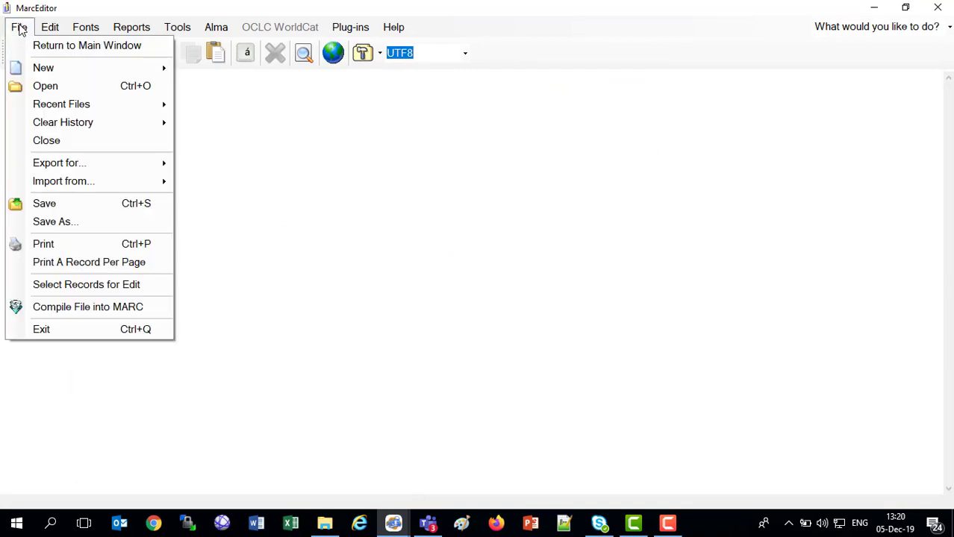
pyautogui.click(41, 85)
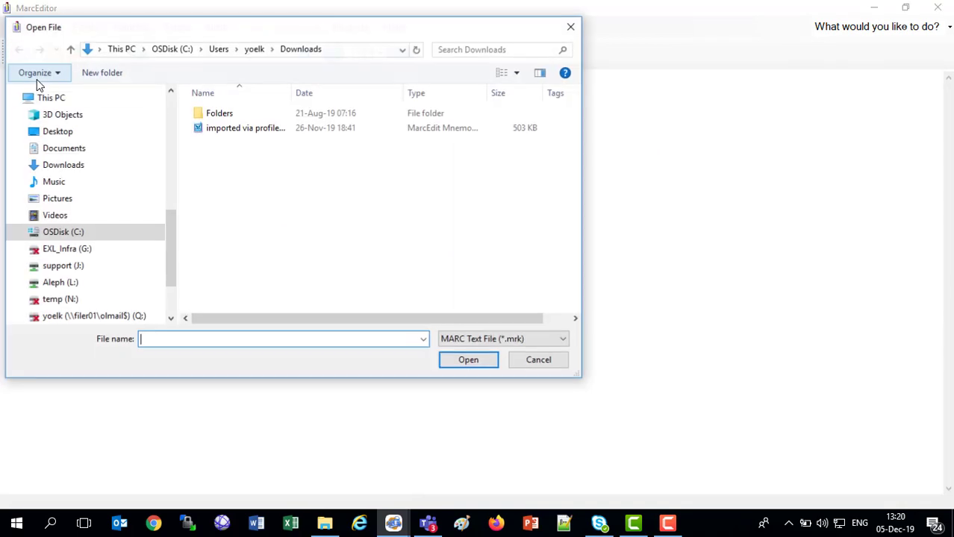
pyautogui.click(354, 49)
pyautogui.write('"C:\\Users\\yoelk\\Downloads\\marc edit export settings.txt"')
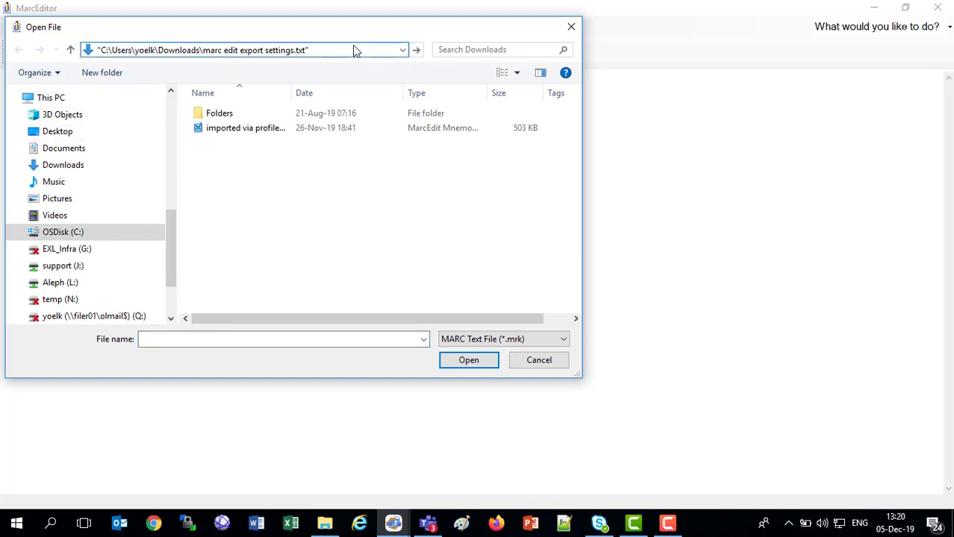
pyautogui.press('BackSpace')
pyautogui.press('BackSpace')
pyautogui.press('BackSpace')
pyautogui.press('BackSpace')
pyautogui.press('BackSpace')
pyautogui.press('BackSpace')
pyautogui.press('BackSpace')
pyautogui.press('BackSpace')
pyautogui.press('BackSpace')
pyautogui.press('BackSpace')
pyautogui.press('BackSpace')
pyautogui.press('BackSpace')
pyautogui.press('BackSpace')
pyautogui.press('BackSpace')
pyautogui.press('BackSpace')
pyautogui.press('BackSpace')
pyautogui.press('BackSpace')
pyautogui.press('BackSpace')
pyautogui.press('BackSpace')
pyautogui.press('BackSpace')
pyautogui.press('BackSpace')
pyautogui.press('BackSpace')
pyautogui.press('BackSpace')
pyautogui.press('BackSpace')
pyautogui.press('BackSpace')
pyautogui.press('BackSpace')
pyautogui.press('BackSpace')
pyautogui.press('BackSpace')
pyautogui.press('BackSpace')
pyautogui.press('BackSpace')
pyautogui.press('BackSpace')
pyautogui.press('BackSpace')
pyautogui.press('BackSpace')
pyautogui.press('BackSpace')
pyautogui.press('BackSpace')
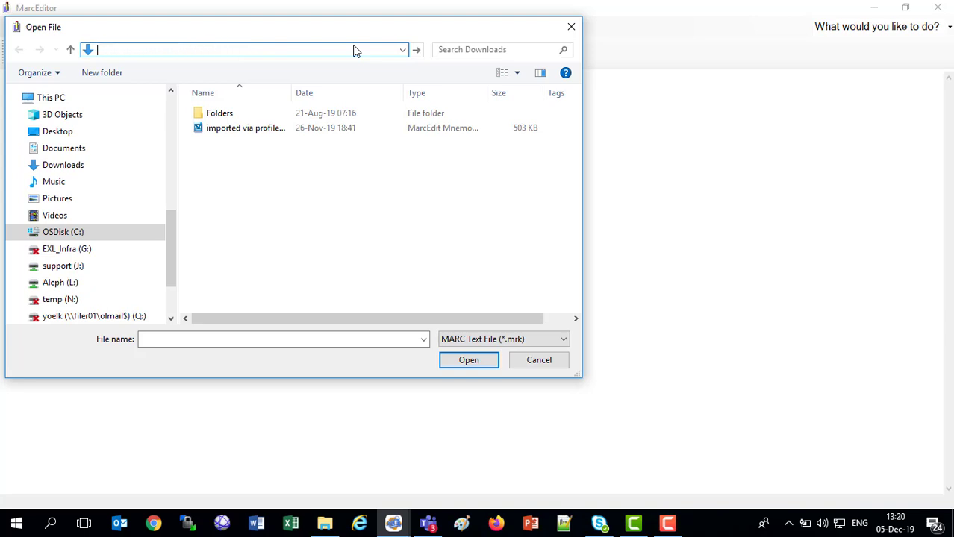
# - Browse to the MARC to Excel folder under Documents, W documents, Documents in process
pyautogui.click(43, 147)
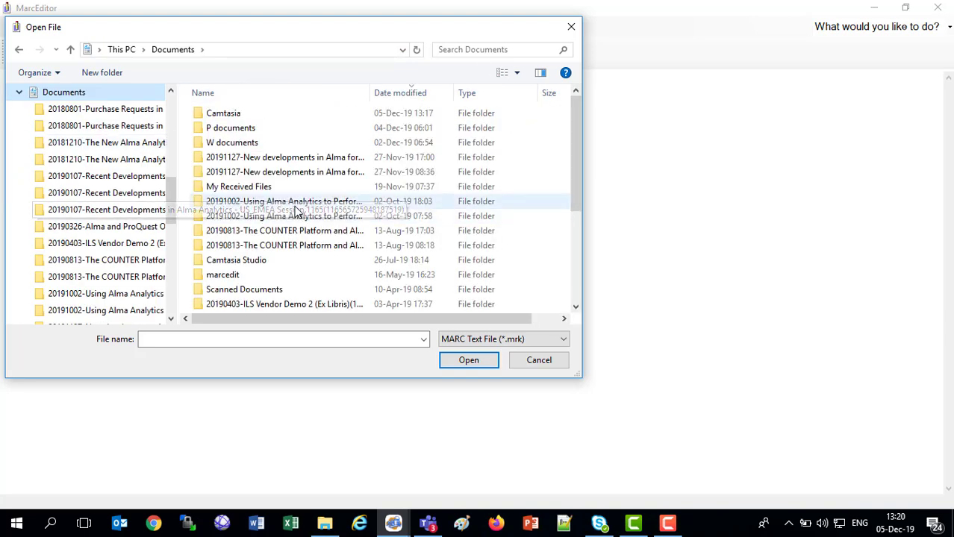
pyautogui.doubleClick(227, 142)
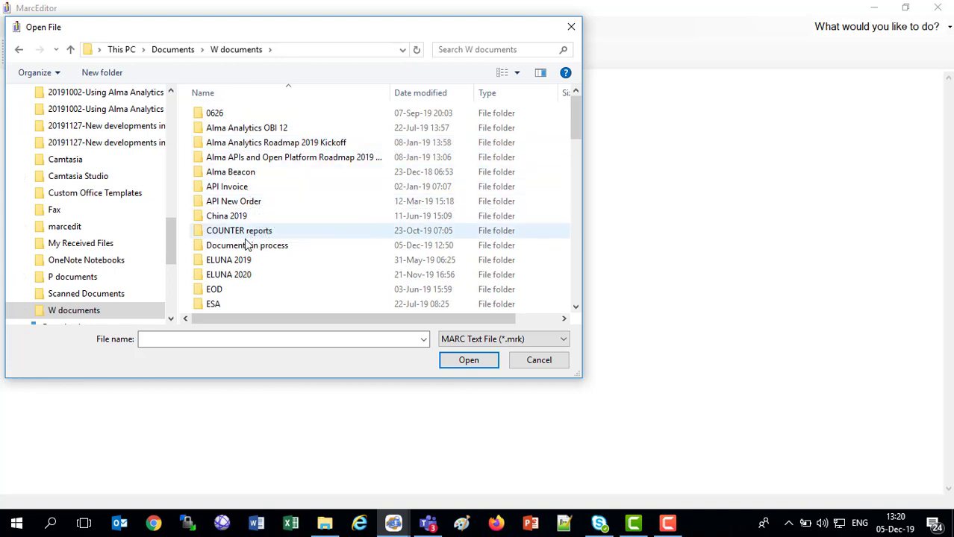
pyautogui.doubleClick(246, 247)
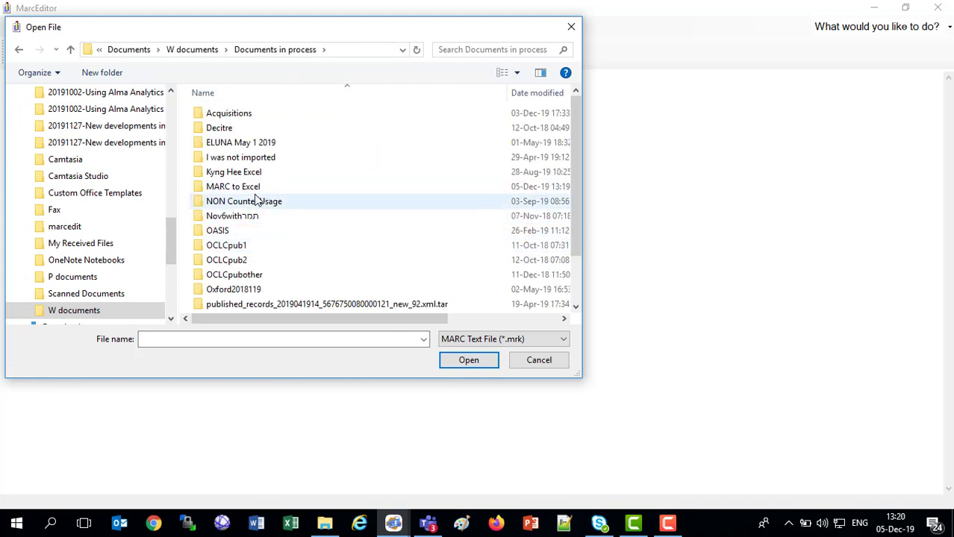
pyautogui.click(236, 188)
pyautogui.click(235, 189)
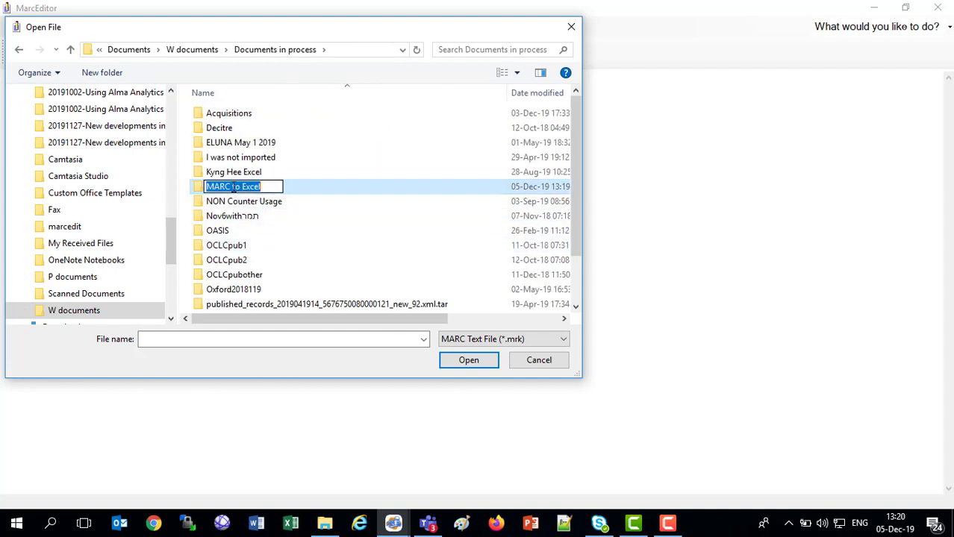
pyautogui.doubleClick(212, 187)
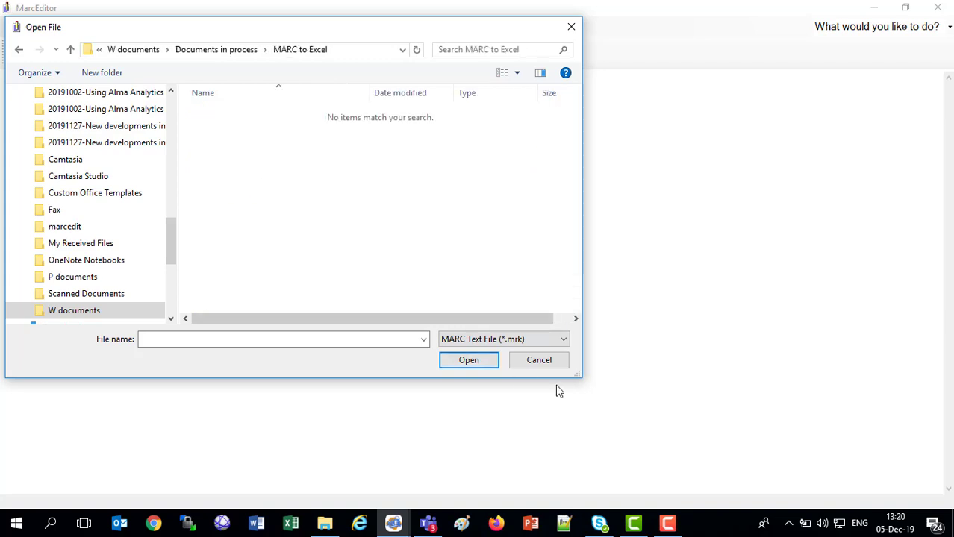
# - Filter the file list to MARC Files (*.mrc) and open sample MARC file.mrc to view its records
pyautogui.click(508, 339)
pyautogui.click(492, 364)
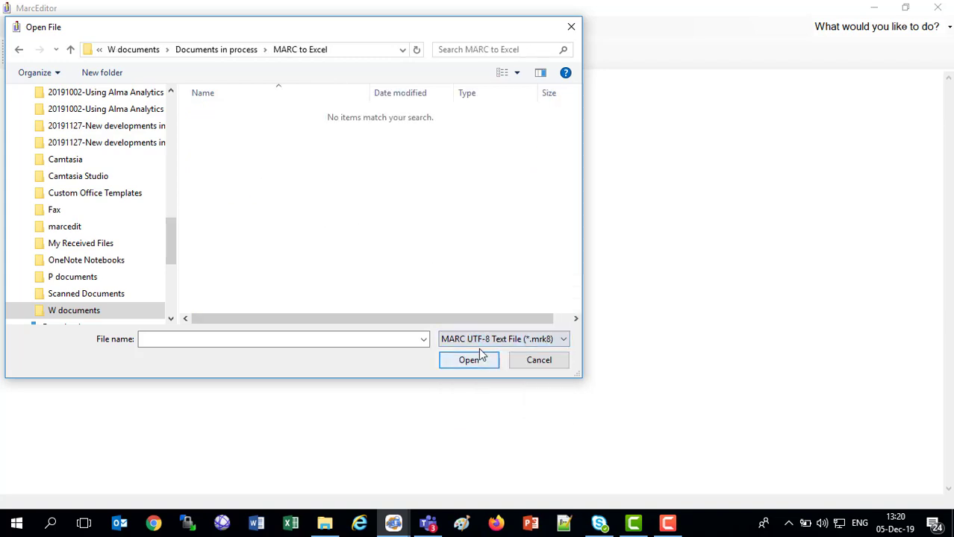
pyautogui.click(475, 339)
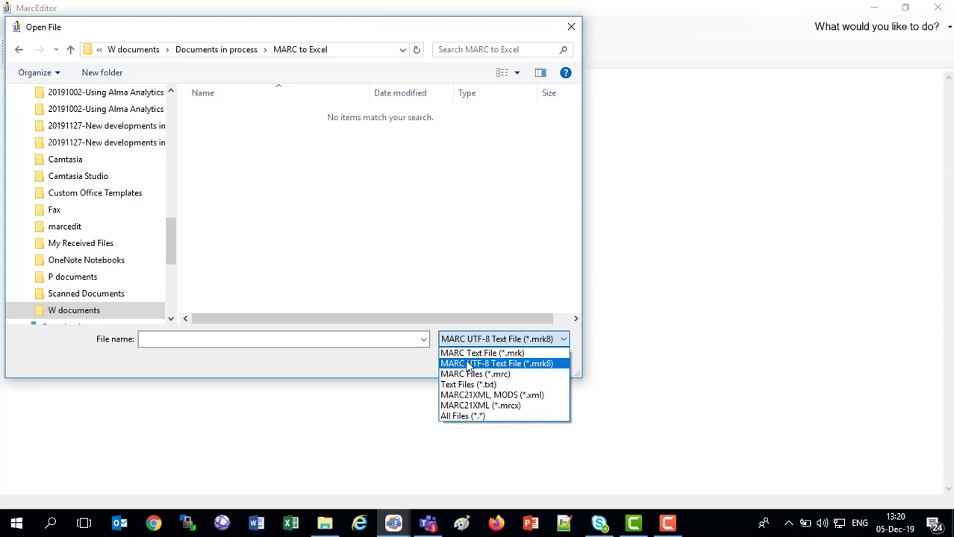
pyautogui.click(472, 374)
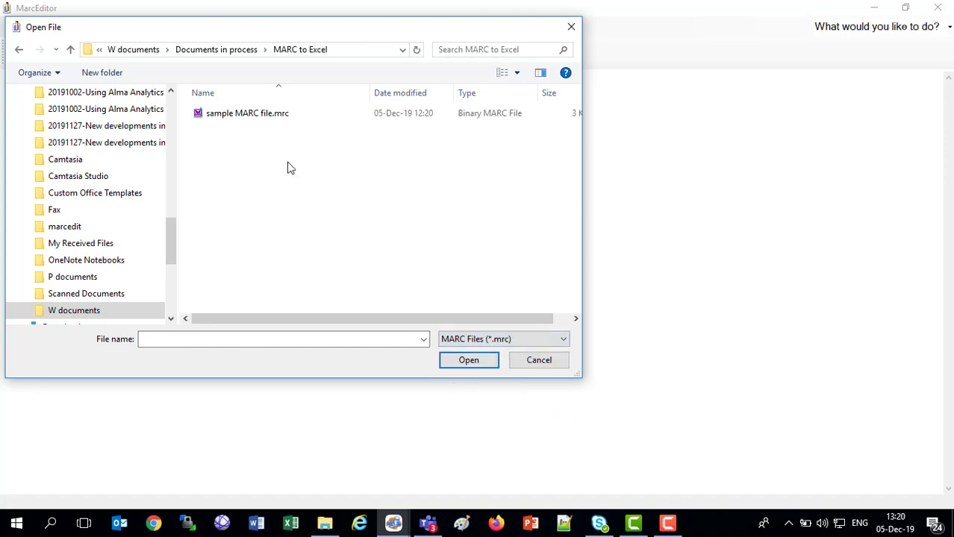
pyautogui.doubleClick(224, 113)
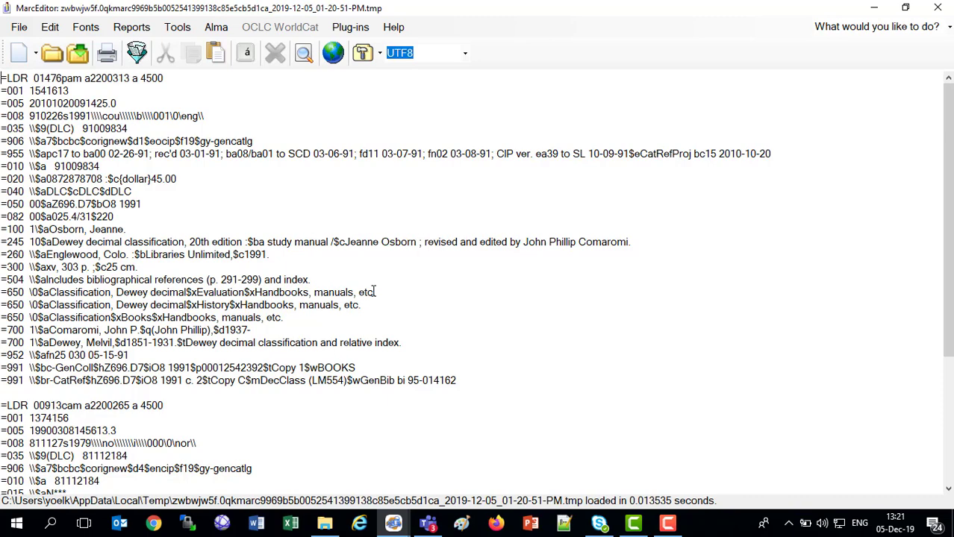
# - Close MarcEditor and start a tab-delimited records export from the main MarcEdit window
pyautogui.click(937, 8)
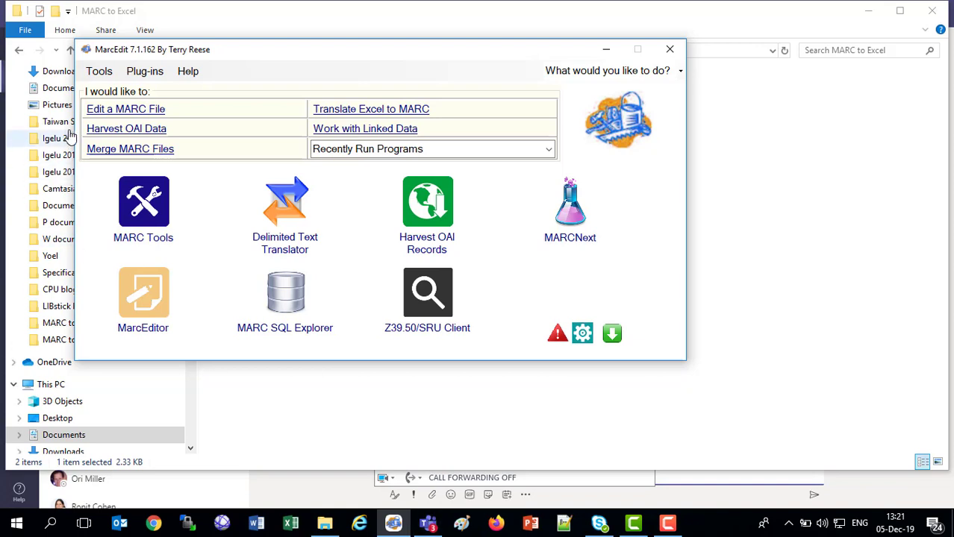
pyautogui.click(99, 72)
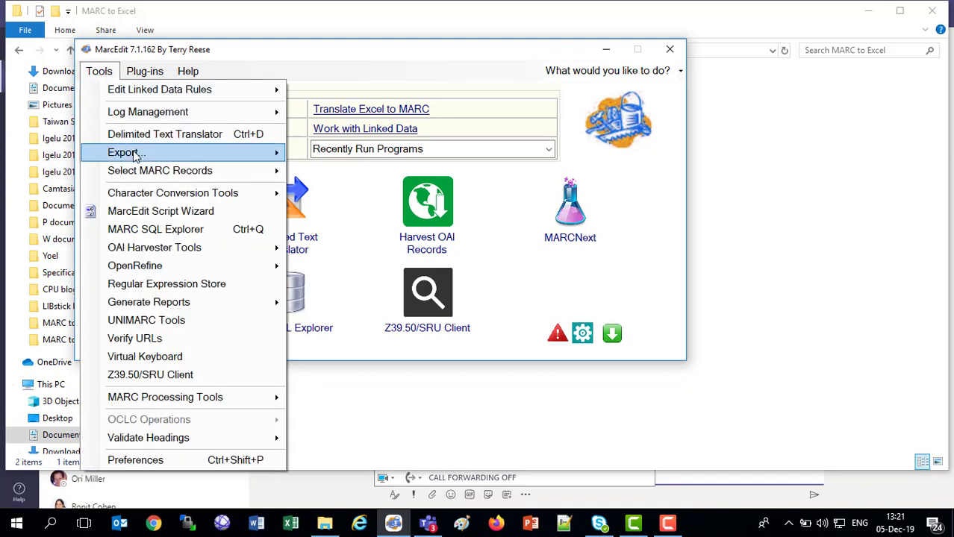
pyautogui.moveTo(247, 153)
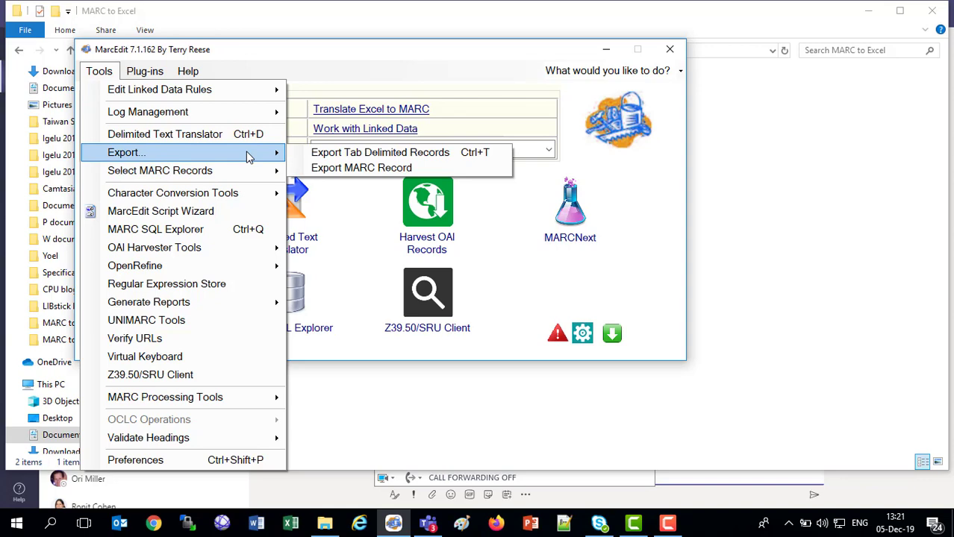
pyautogui.click(342, 153)
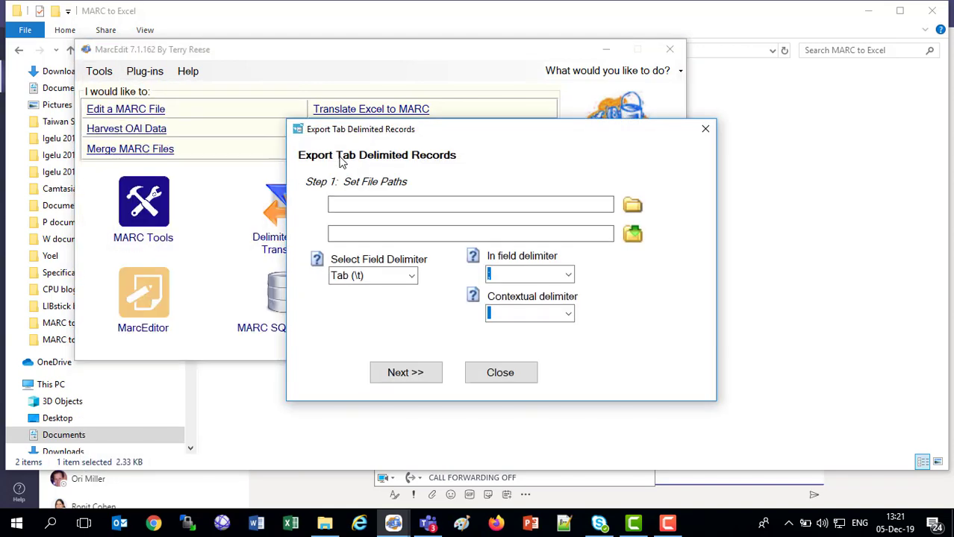
# - Set sample MARC file.mrc as the export source and sample MARC file.txt in the same folder as the output
pyautogui.click(632, 206)
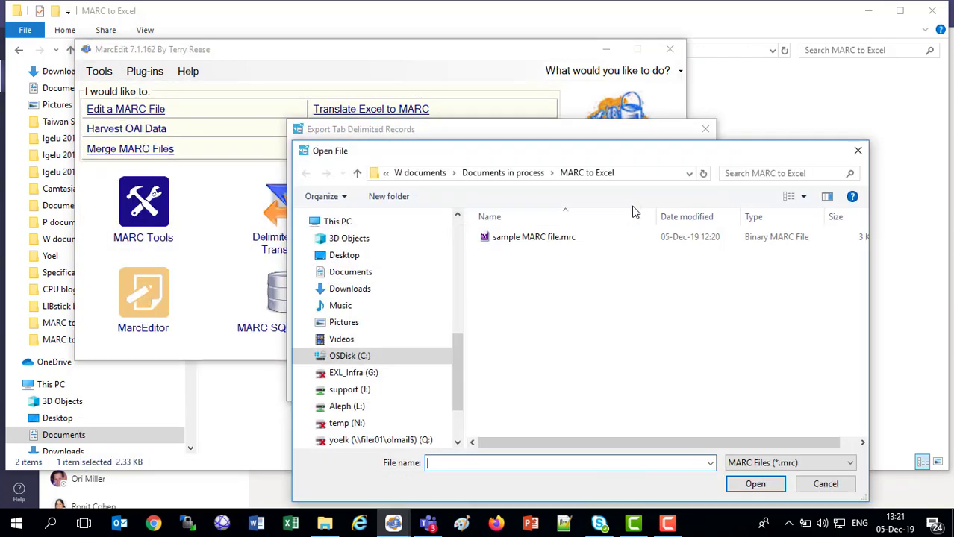
pyautogui.doubleClick(528, 236)
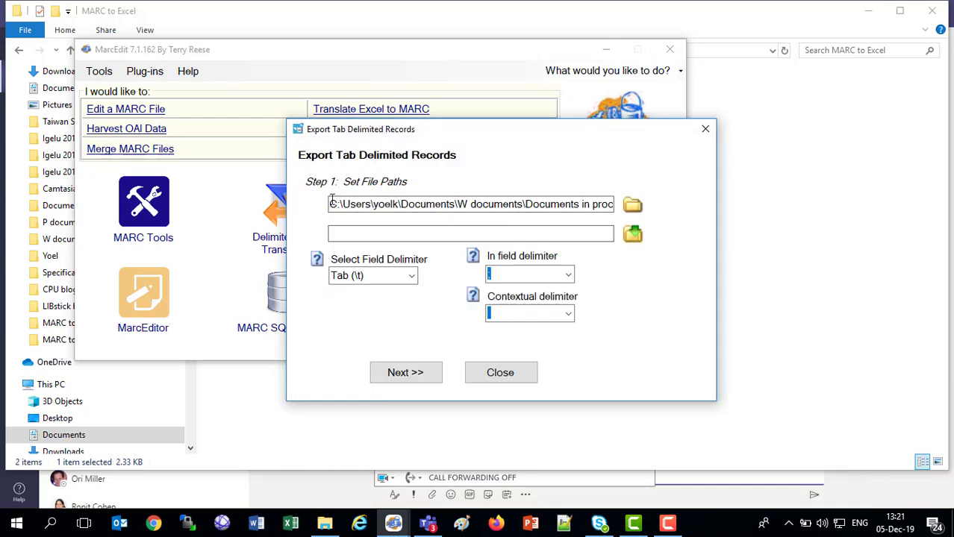
pyautogui.moveTo(329, 204); pyautogui.dragTo(736, 227)
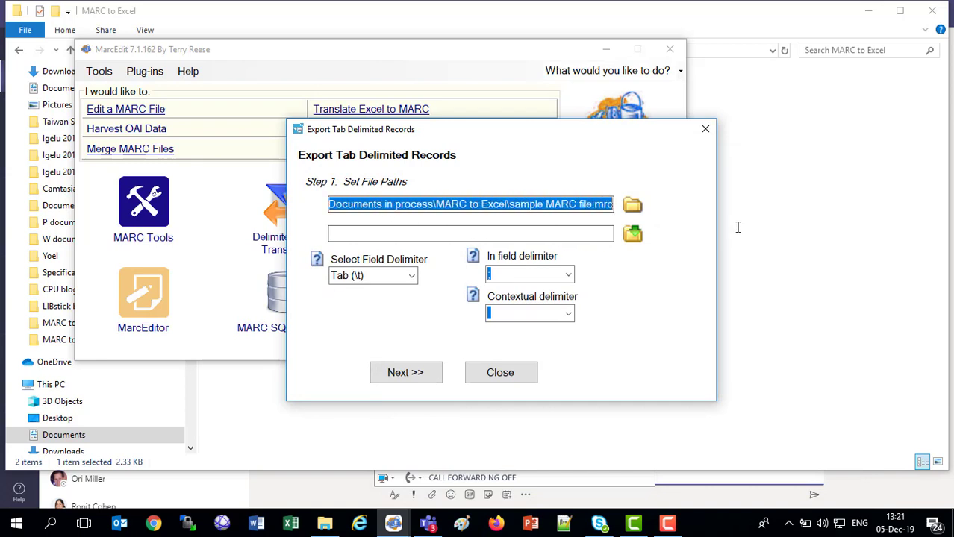
pyautogui.click(486, 231)
pyautogui.hotkey('ctrl', 'v')
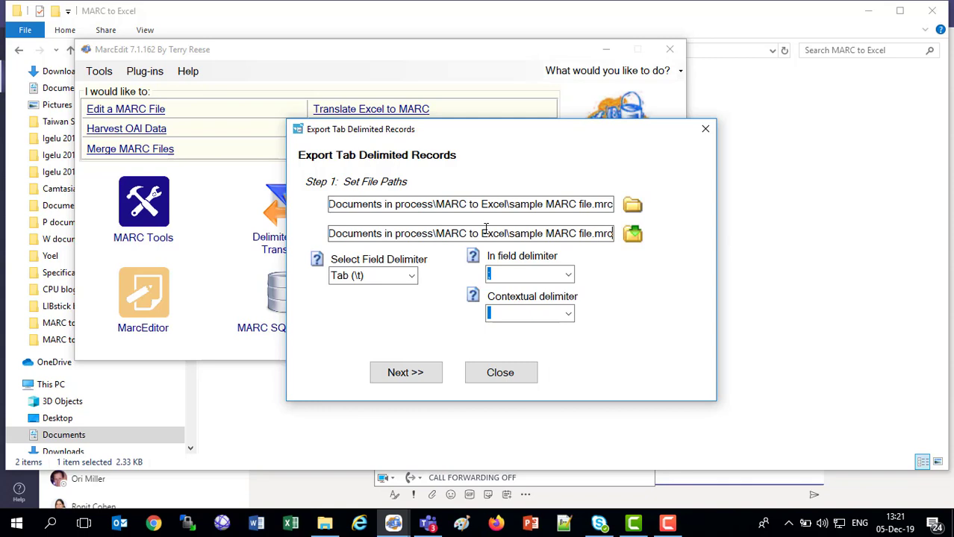
pyautogui.press('BackSpace')
pyautogui.press('BackSpace')
pyautogui.press('BackSpace')
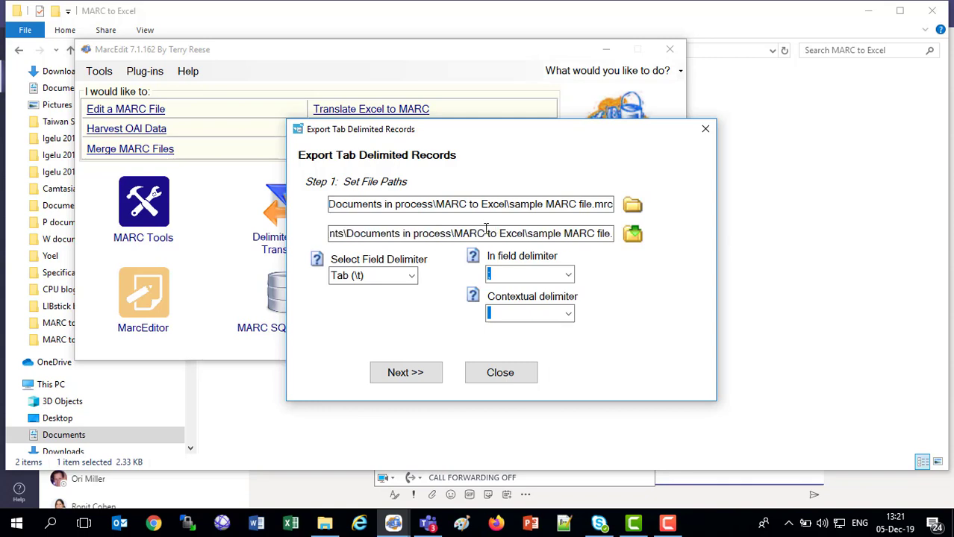
pyautogui.write('txt')
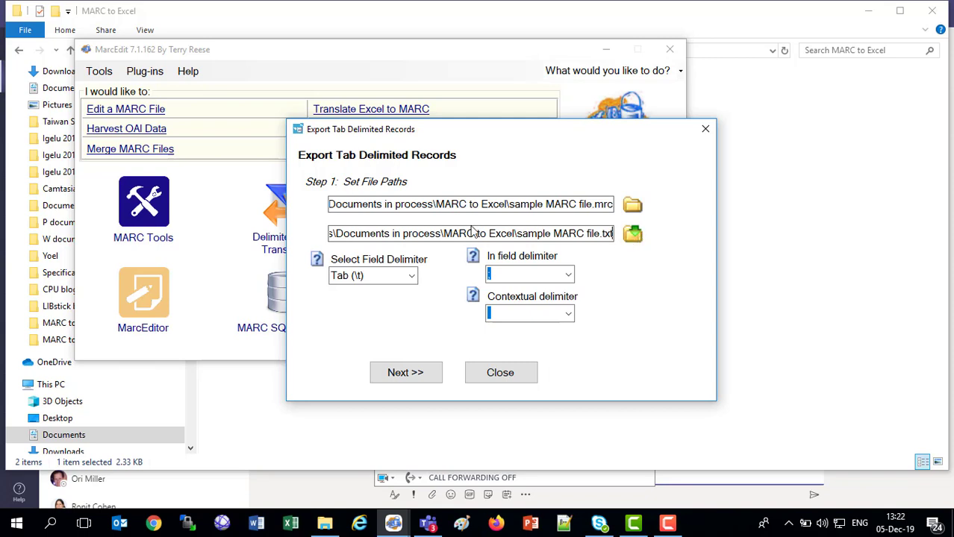
# - Review the field delimiter options, keep Tab (\t) and continue to defining the fields to export
pyautogui.click(413, 277)
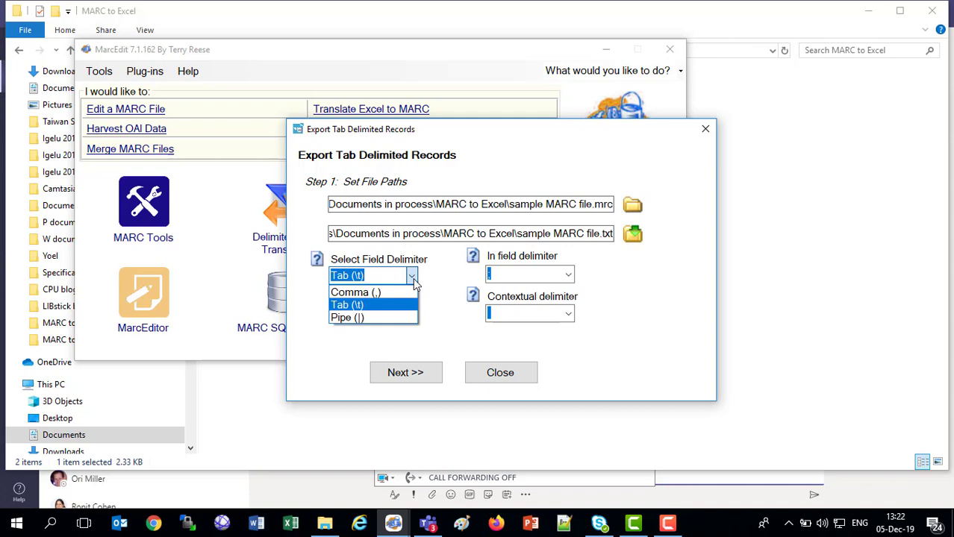
pyautogui.click(413, 277)
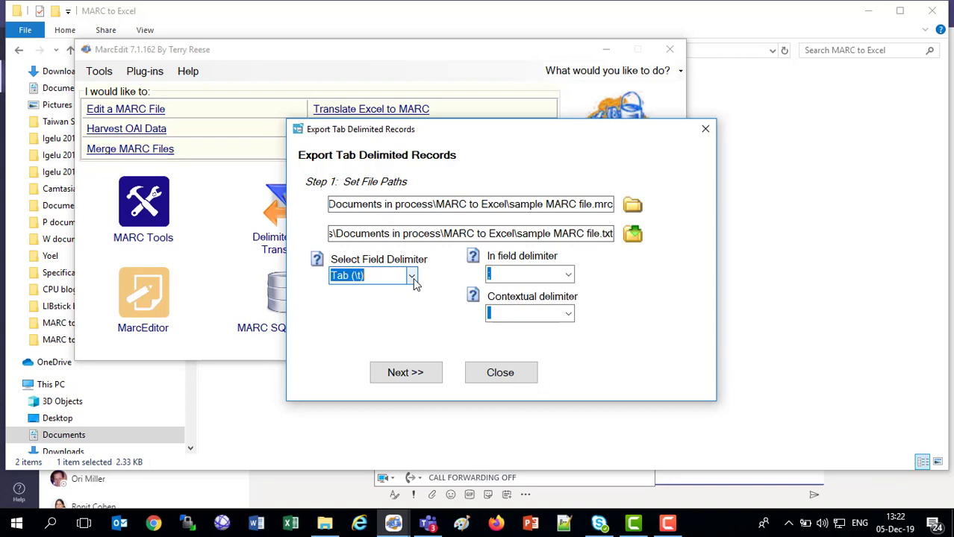
pyautogui.click(399, 377)
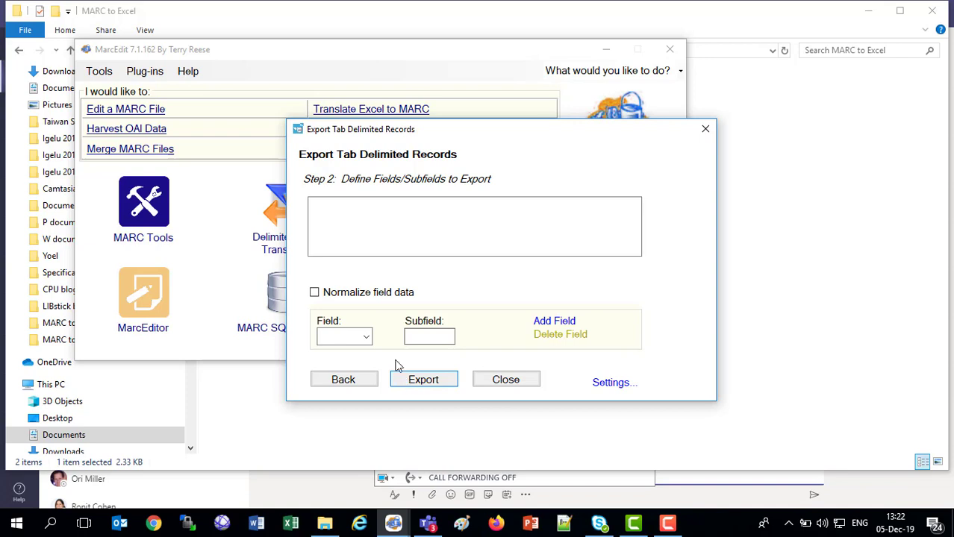
# - Add field 100 subfield a to the list of fields to export
pyautogui.click(342, 335)
pyautogui.write('100')
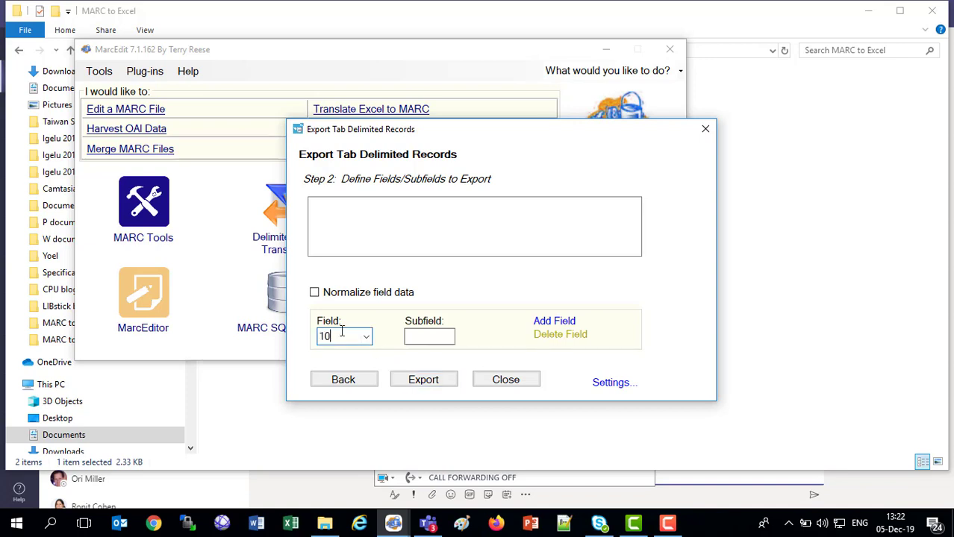
pyautogui.click(429, 339)
pyautogui.write('a')
pyautogui.click(549, 326)
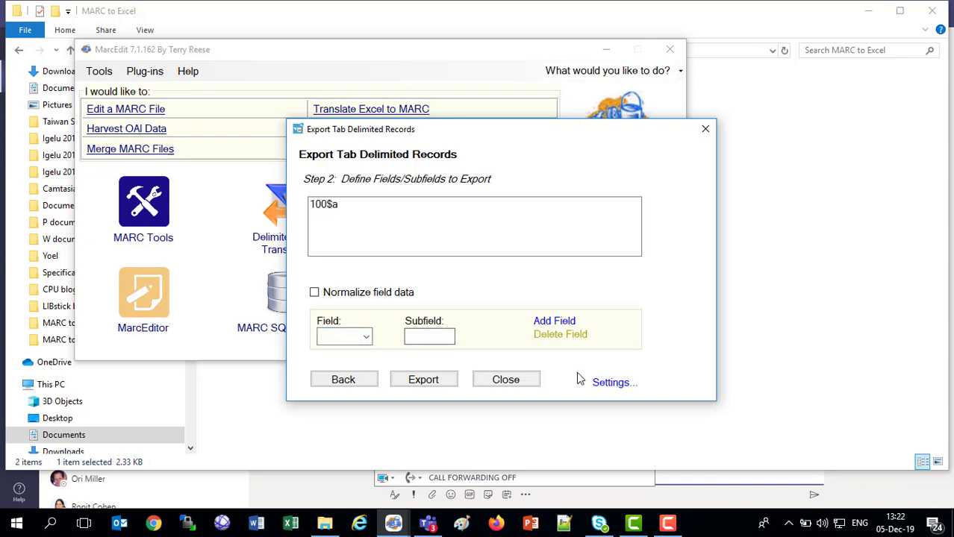
# - Load the saved export field list from marc edit export settings.txt
pyautogui.click(612, 389)
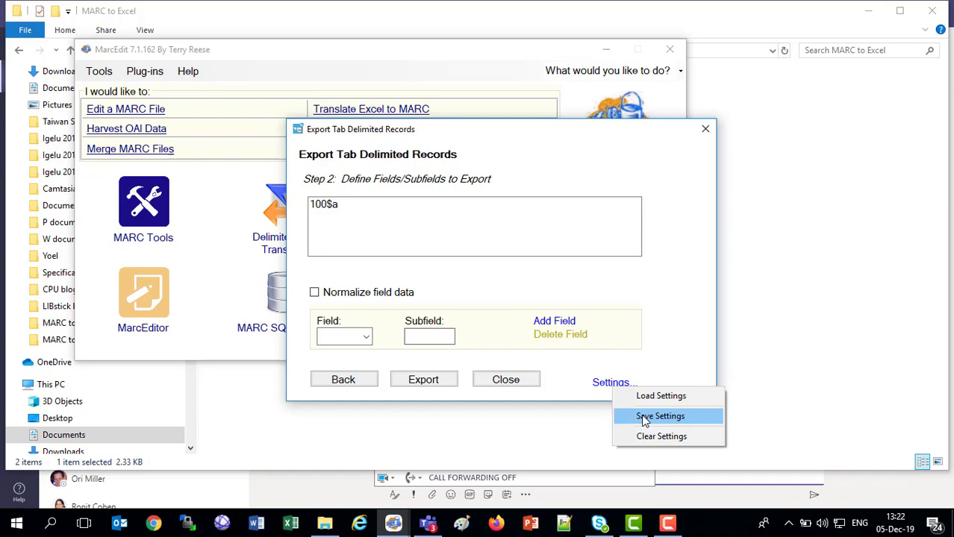
pyautogui.click(644, 401)
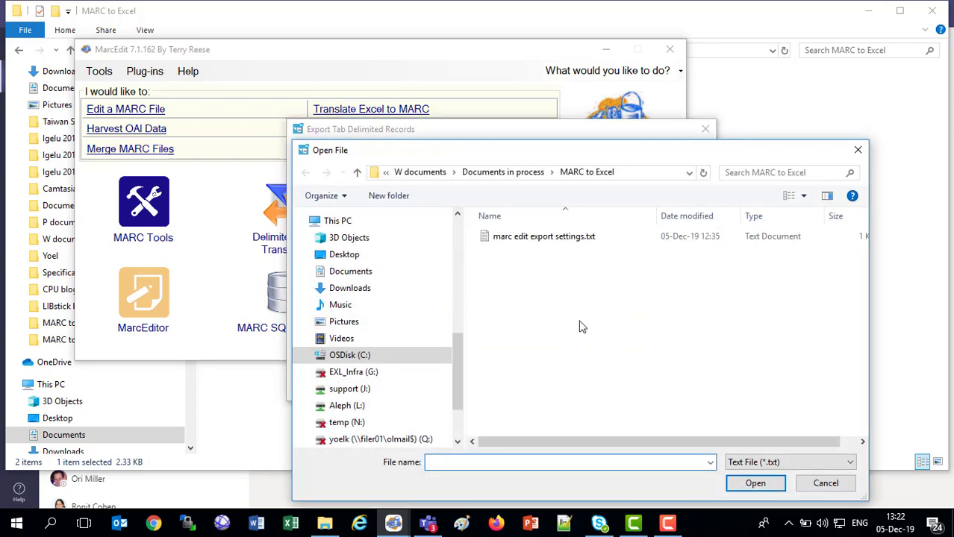
pyautogui.doubleClick(532, 243)
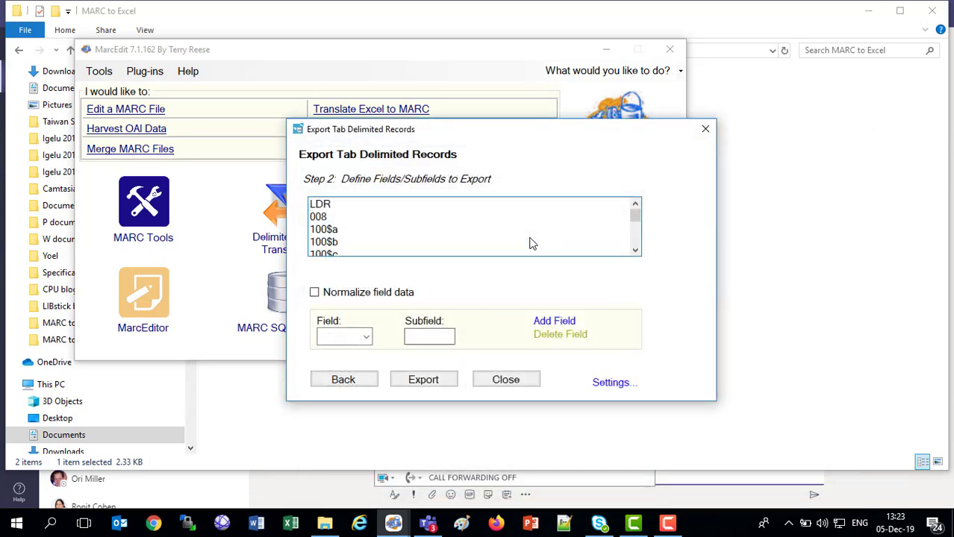
# - Add field 700 subfield a to the end of the list of fields to export
pyautogui.scroll(-10, 531, 244)
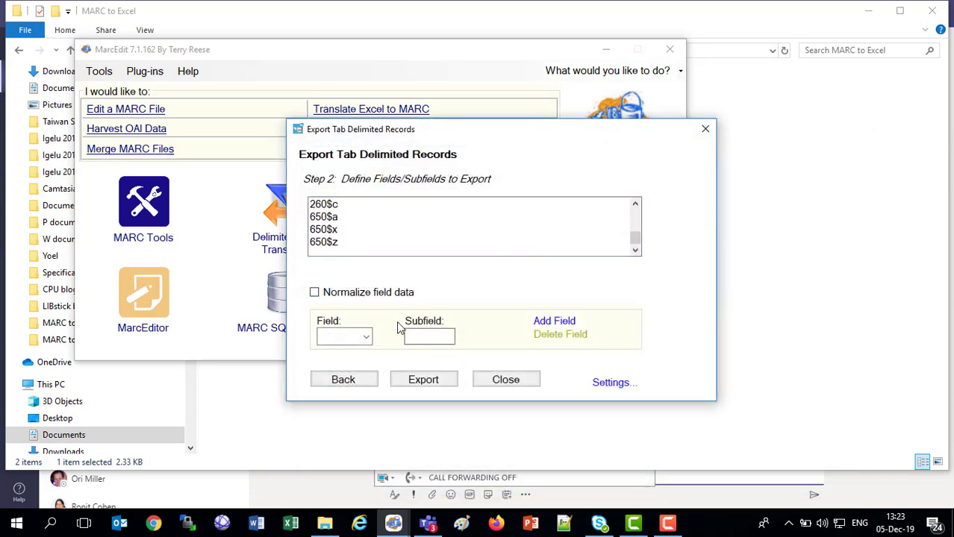
pyautogui.click(343, 336)
pyautogui.write('700')
pyautogui.click(419, 338)
pyautogui.write('a')
pyautogui.click(545, 323)
# - Add field 700 subfield q and field 700 subfield t to the export field list
pyautogui.click(337, 335)
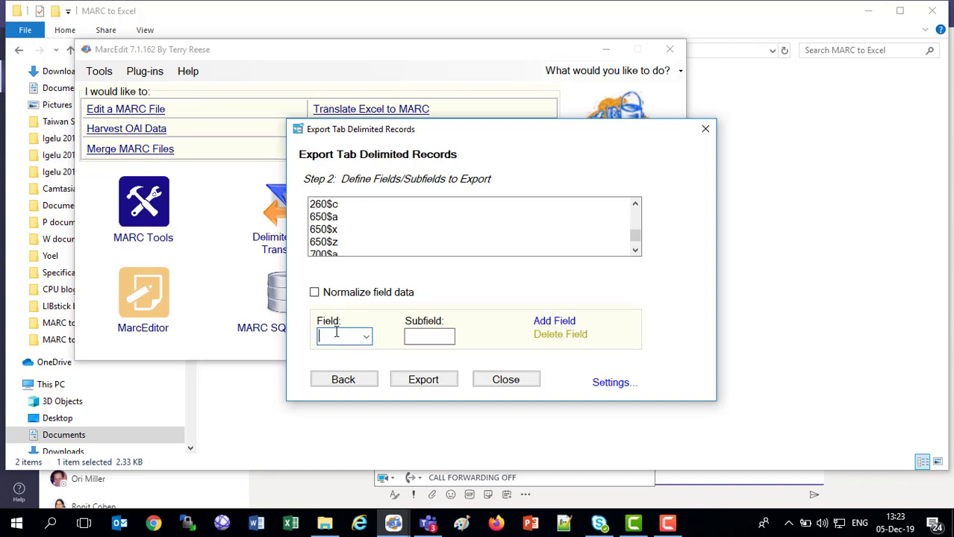
pyautogui.write('7009')
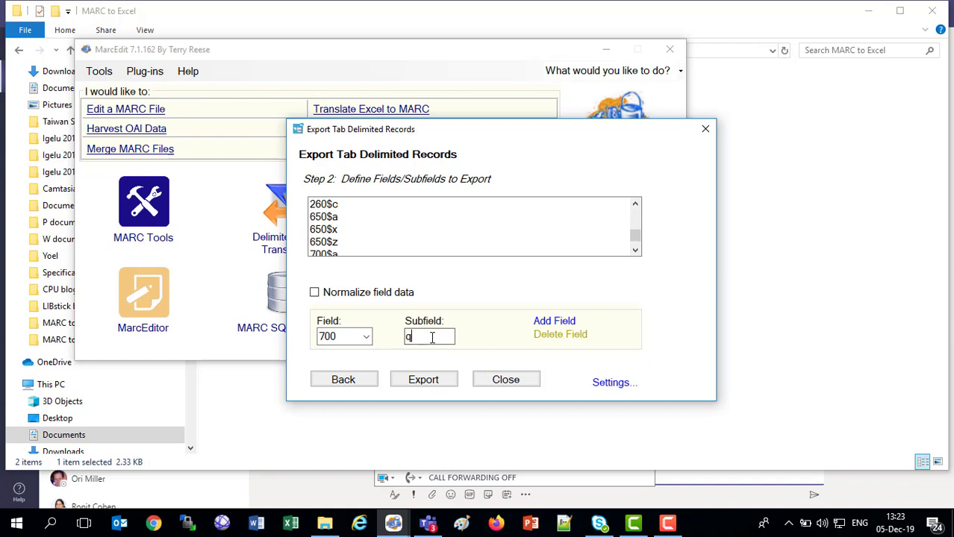
pyautogui.click(550, 323)
pyautogui.click(330, 340)
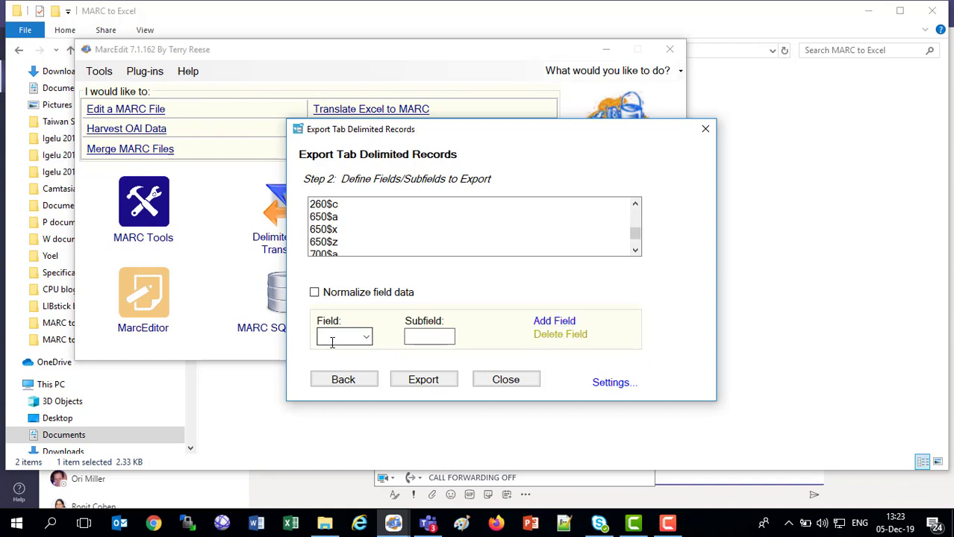
pyautogui.write('700')
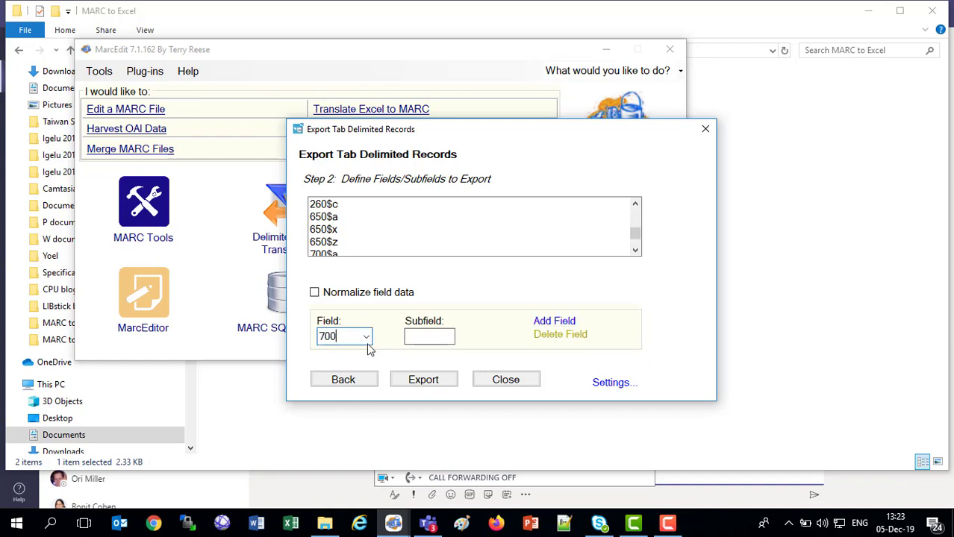
pyautogui.click(431, 338)
pyautogui.write('t')
pyautogui.click(554, 322)
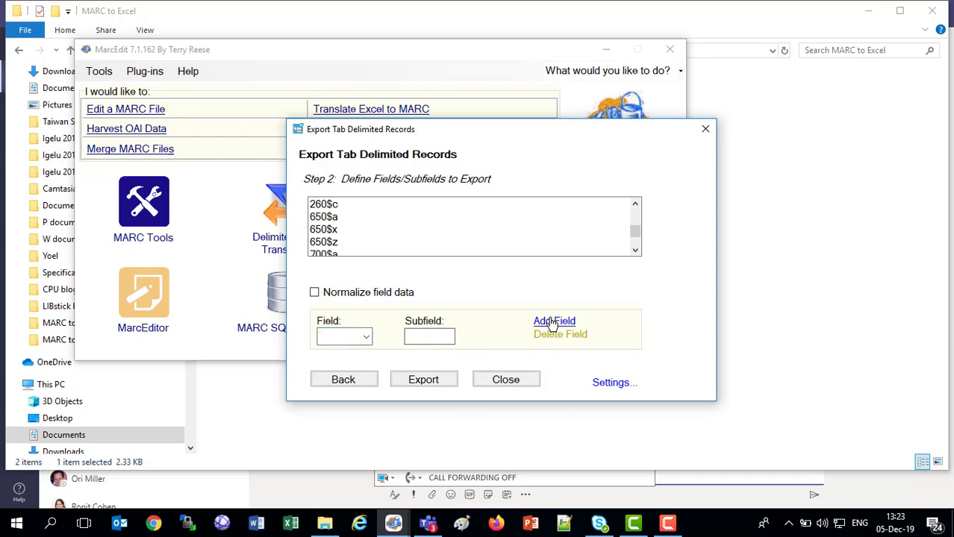
# - Save the export field list as marc edit export settings with 700.txt in the MARC to Excel folder
pyautogui.click(604, 383)
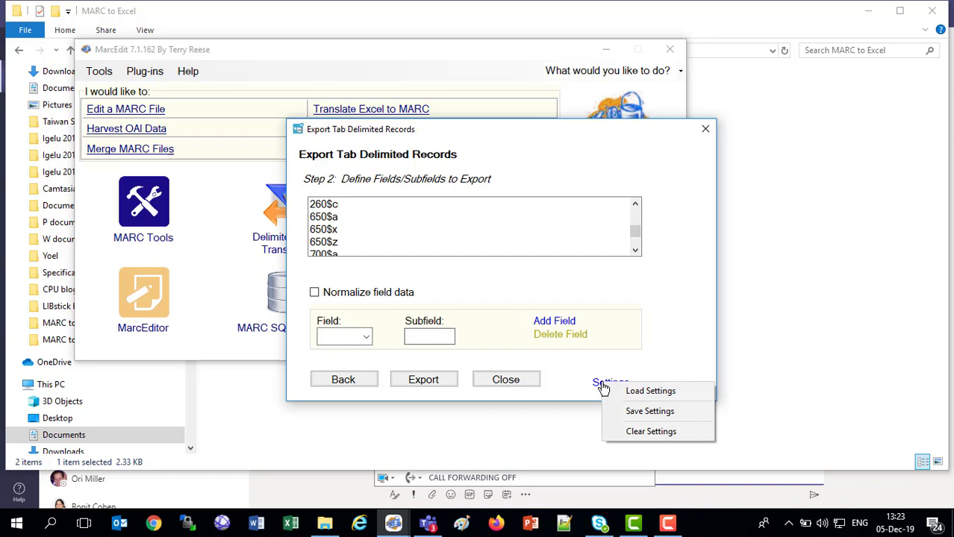
pyautogui.click(628, 410)
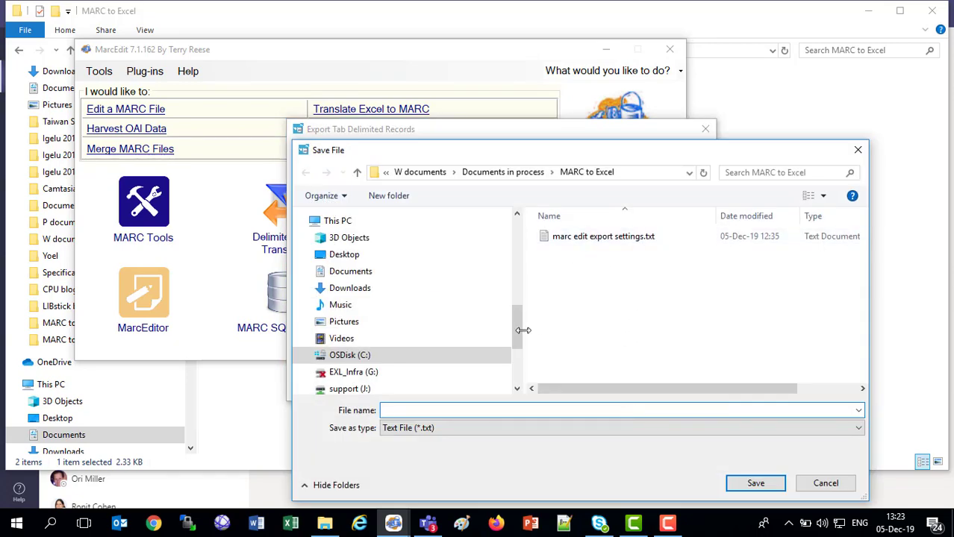
pyautogui.click(607, 239)
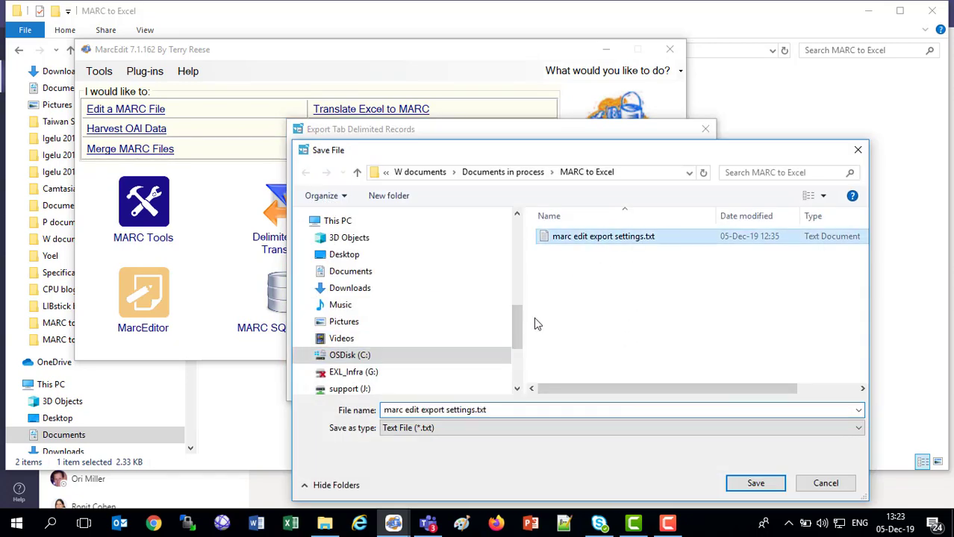
pyautogui.click(475, 410)
pyautogui.click(475, 410)
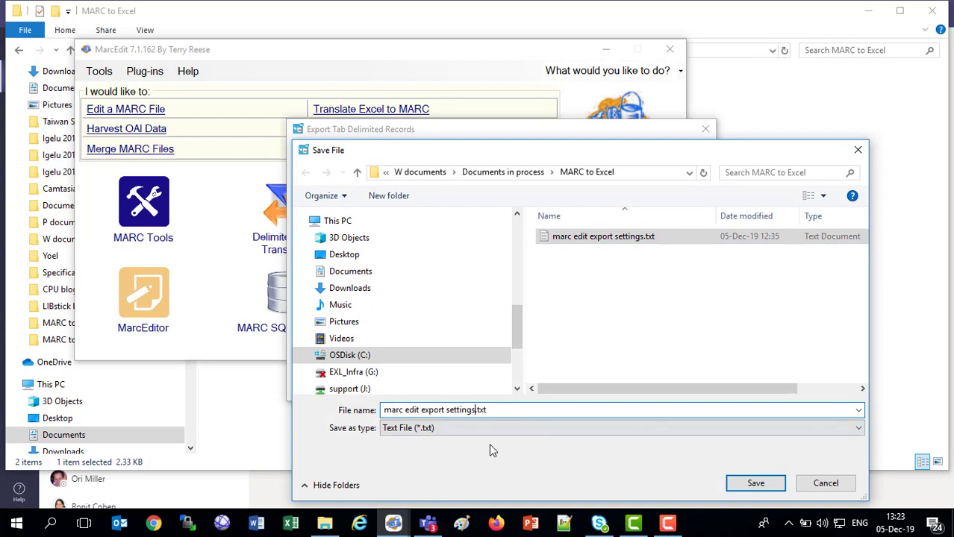
pyautogui.write('with ')
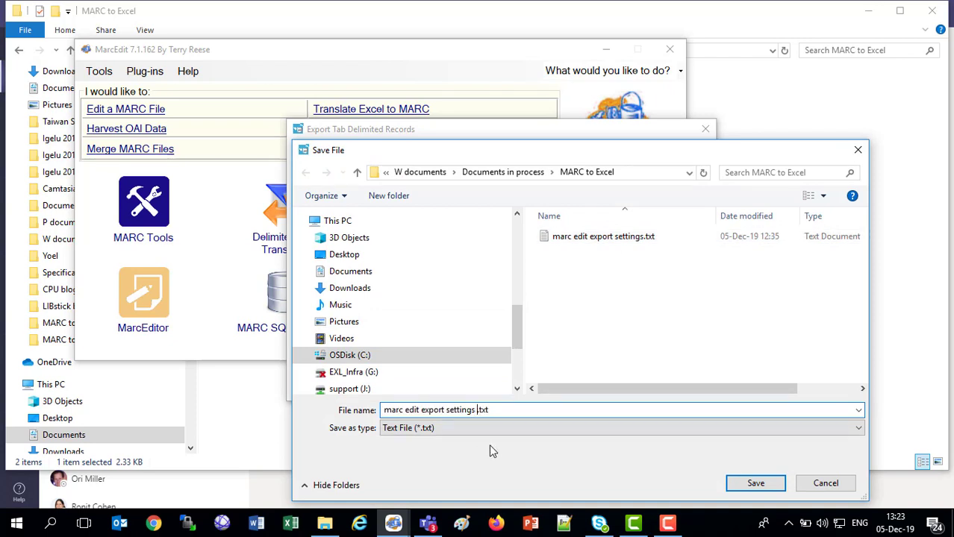
pyautogui.write('700')
pyautogui.click(763, 487)
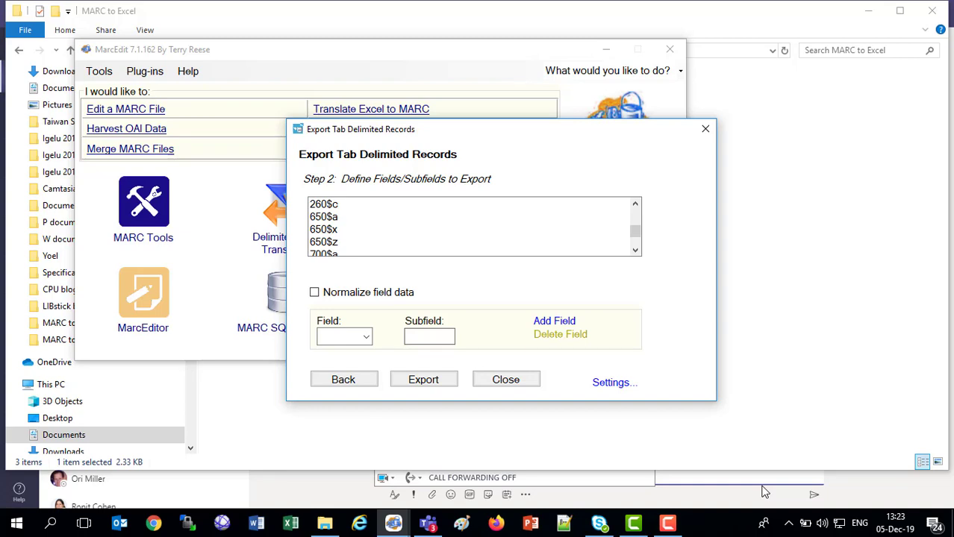
# - Export the records with the defined fields and locate sample MARC file.txt in the MARC to Excel folder
pyautogui.scroll(5, 552, 253)
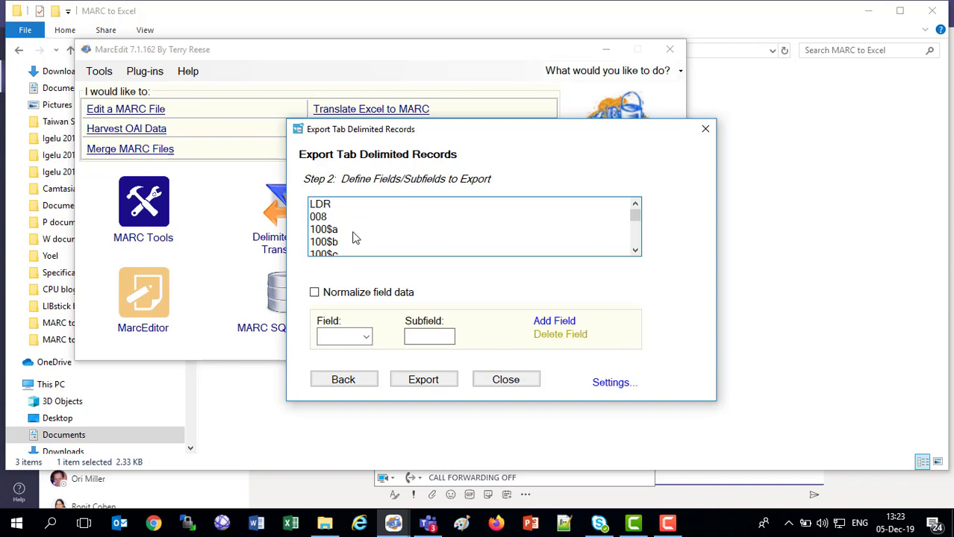
pyautogui.scroll(-3, 354, 237)
pyautogui.scroll(3, 354, 237)
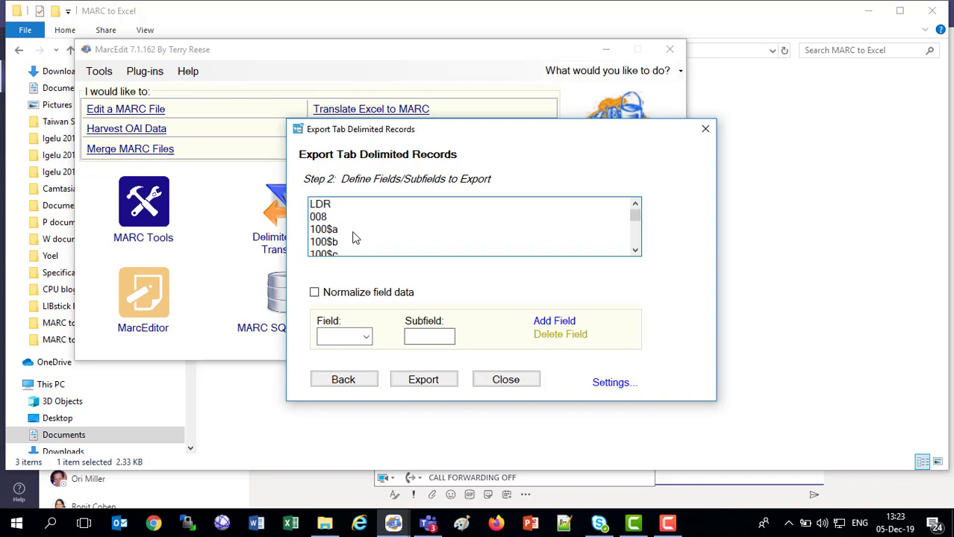
pyautogui.click(424, 380)
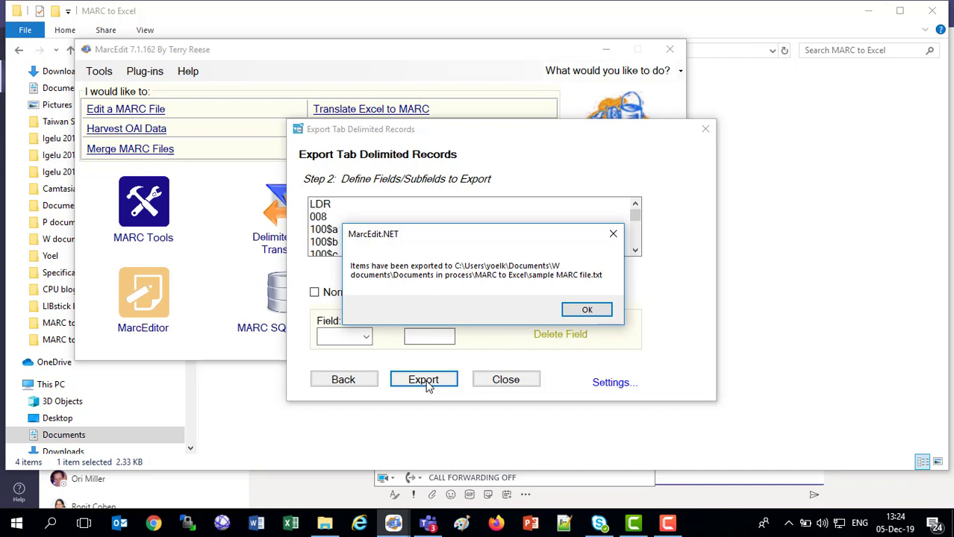
pyautogui.click(571, 313)
pyautogui.click(325, 523)
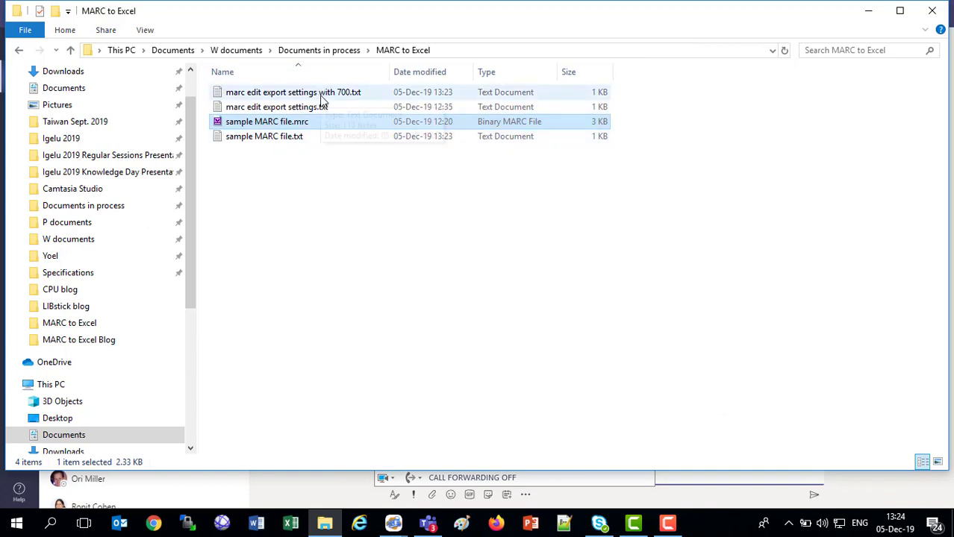
pyautogui.click(292, 140)
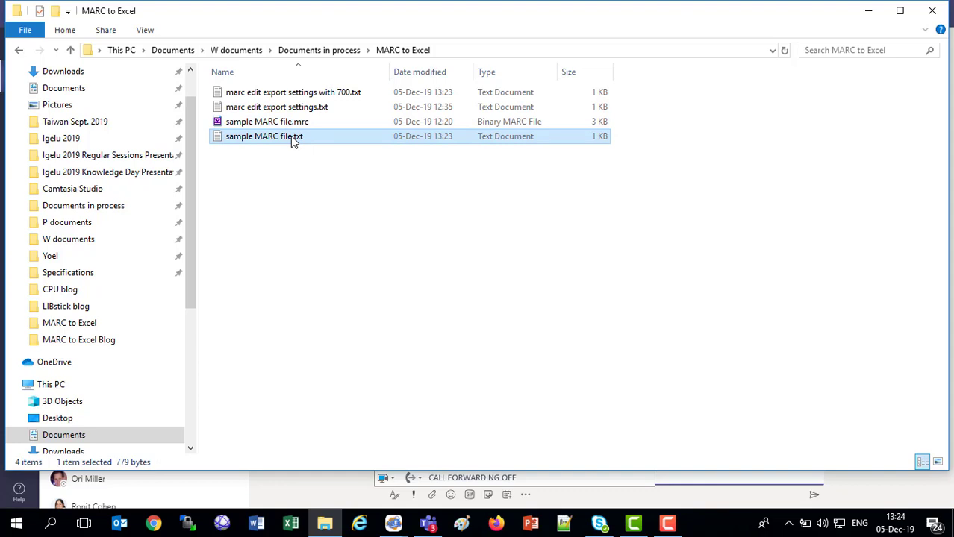
# - Switch to Excel and open sample MARC file.txt from Documents\W documents\Documents in process\MARC to Excel, showing all file types
pyautogui.click(290, 525)
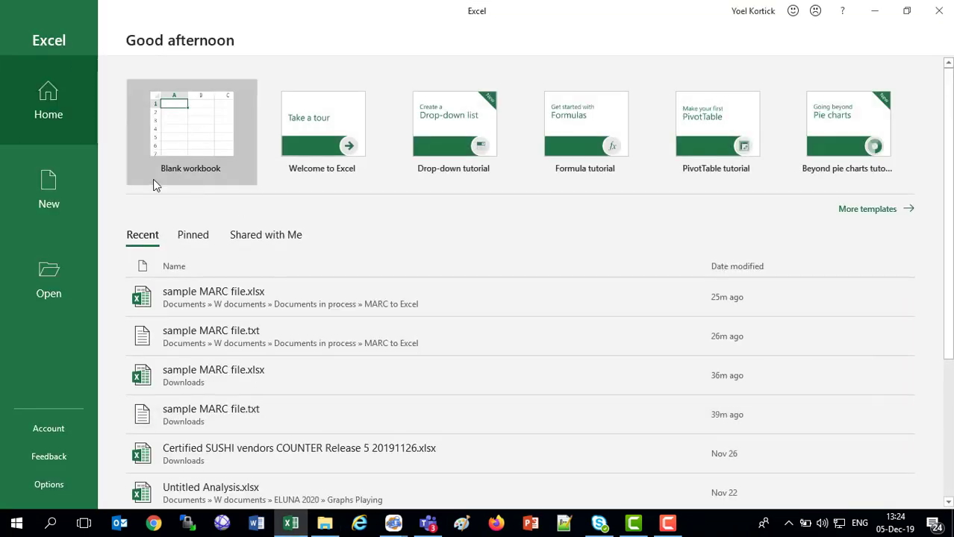
pyautogui.click(54, 275)
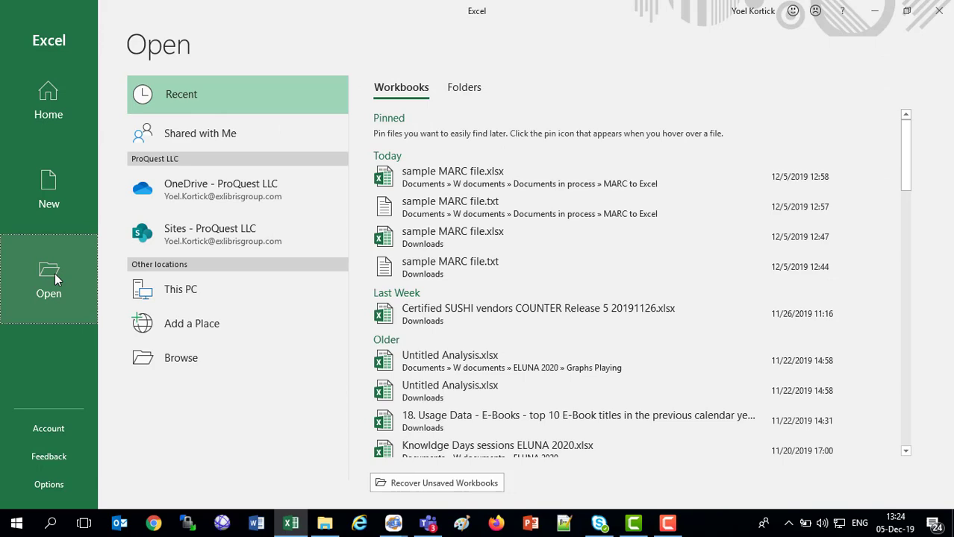
pyautogui.click(178, 357)
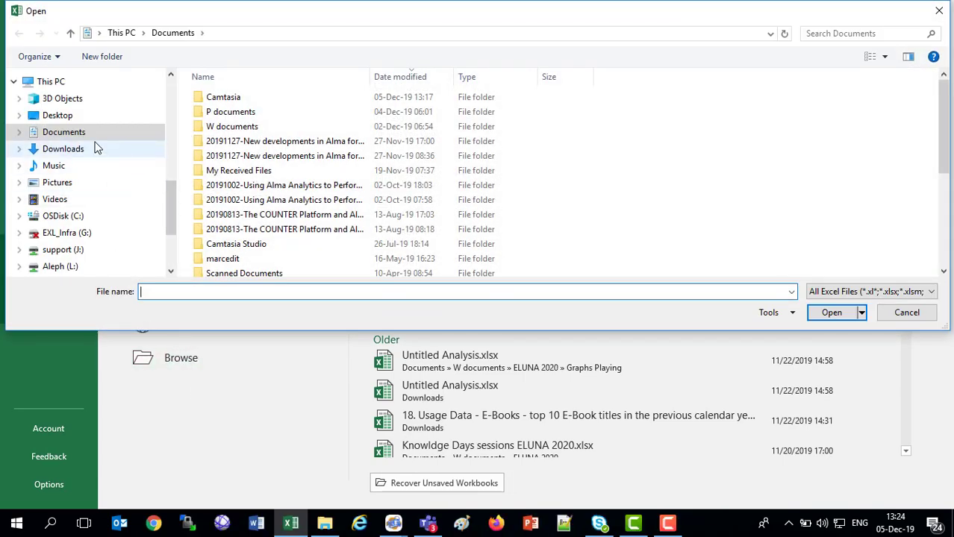
pyautogui.doubleClick(228, 128)
pyautogui.doubleClick(264, 234)
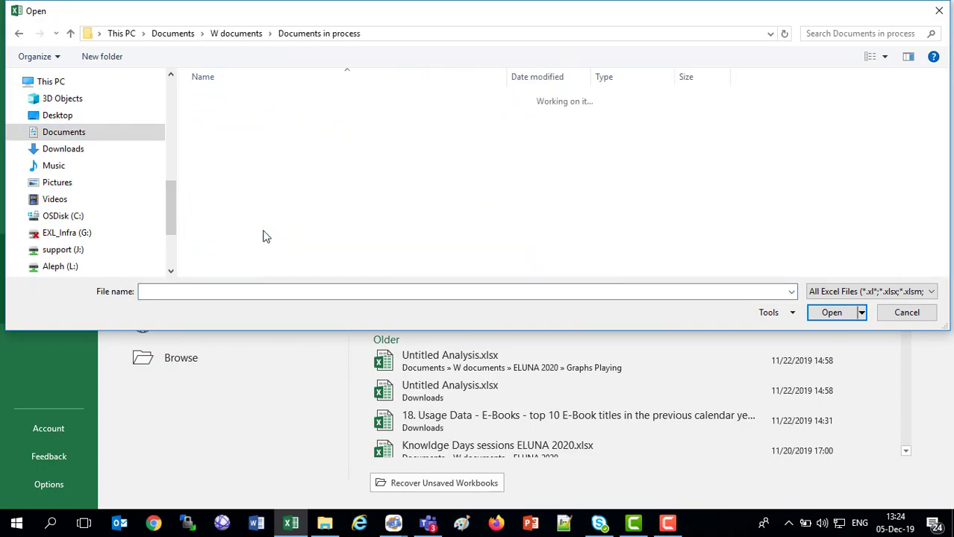
pyautogui.doubleClick(247, 169)
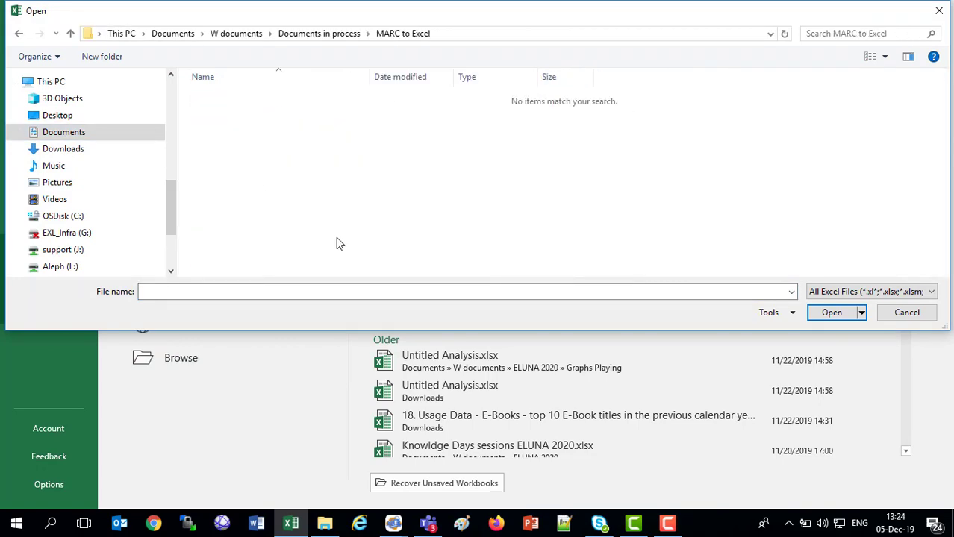
pyautogui.click(881, 292)
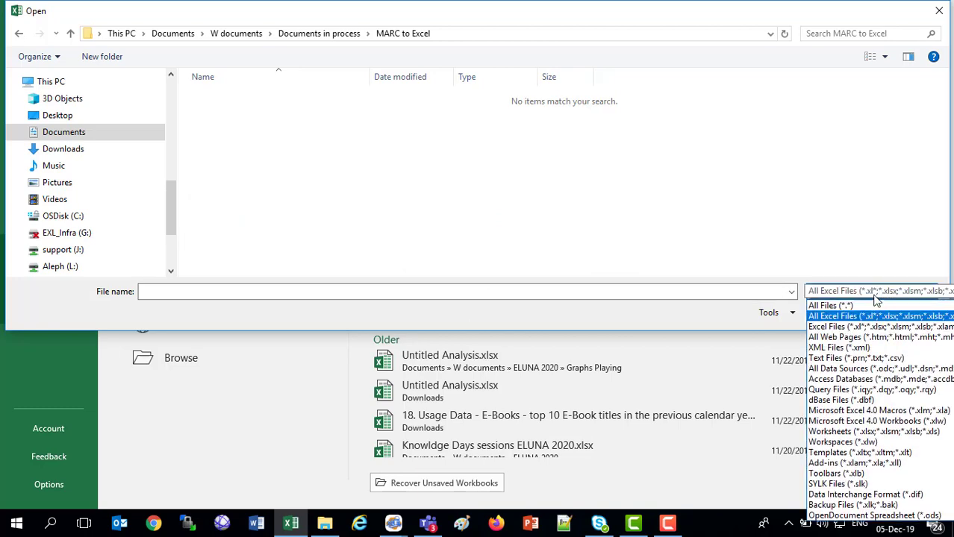
pyautogui.click(832, 305)
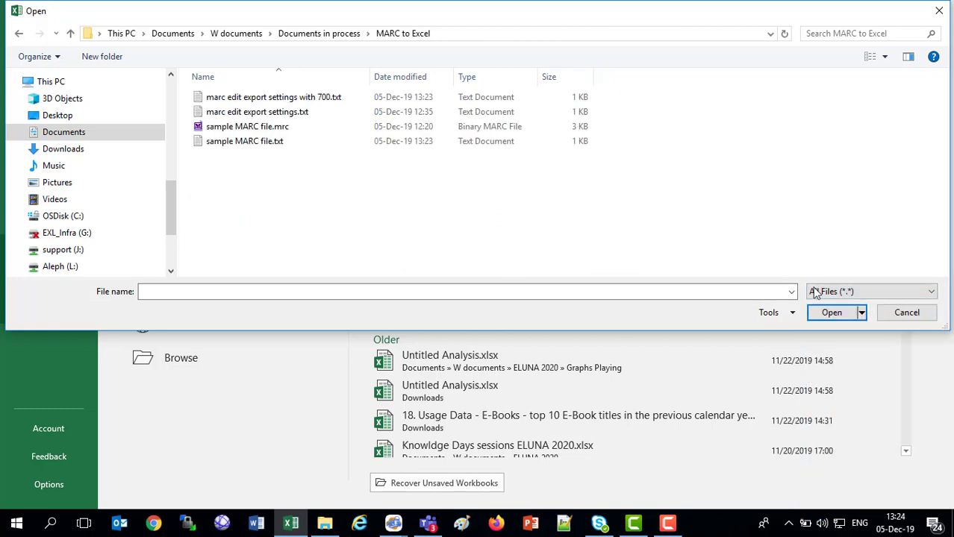
pyautogui.doubleClick(261, 143)
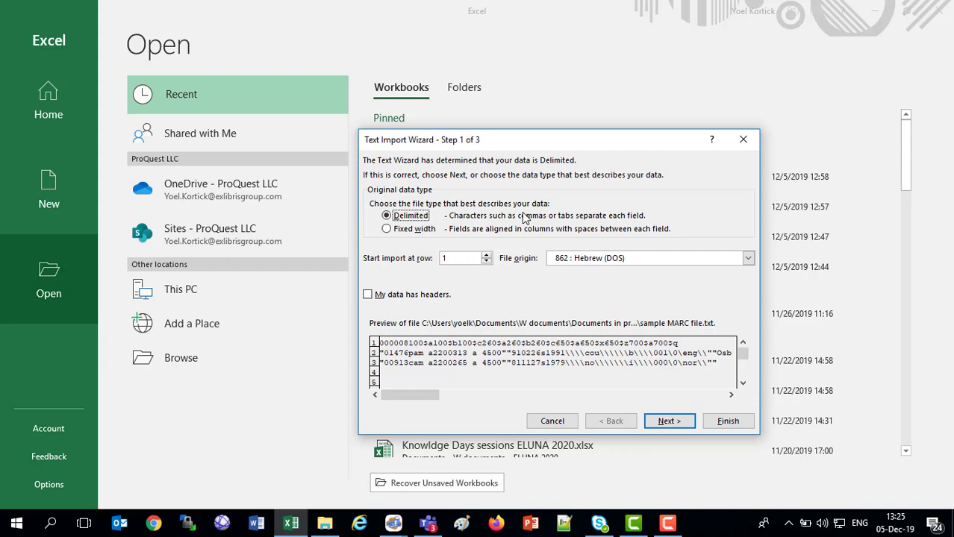
# - Import the text as Delimited with file origin 862 : Hebrew (DOS), Tab as delimiter and General column format
pyautogui.click(628, 263)
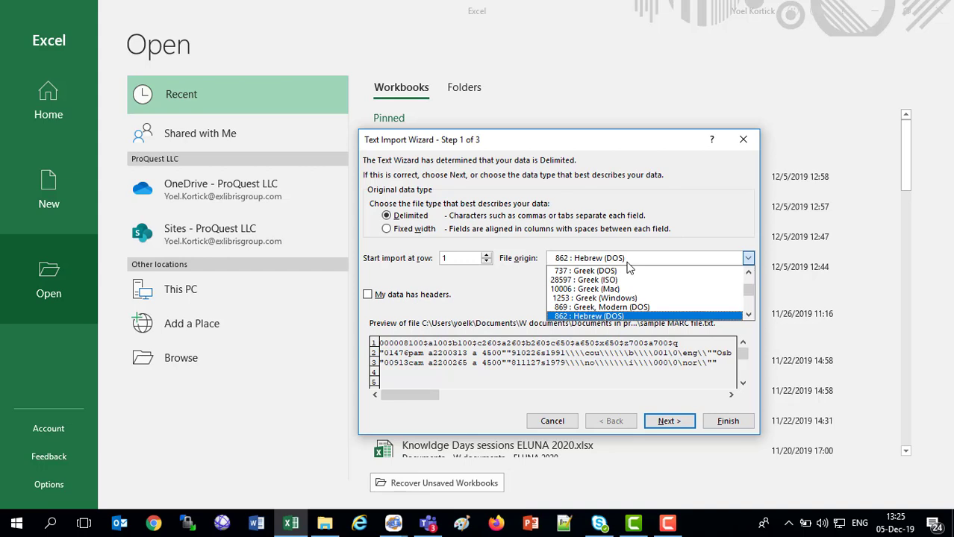
pyautogui.click(662, 317)
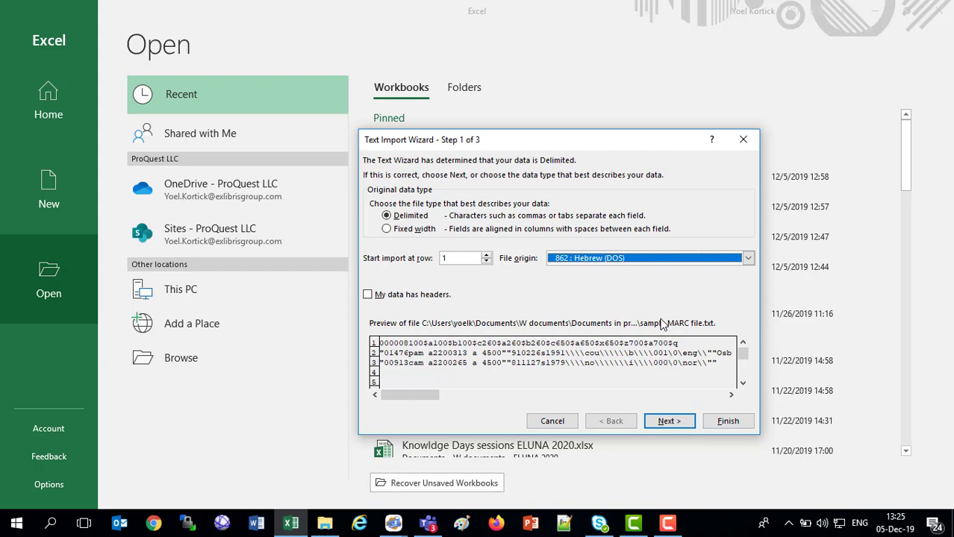
pyautogui.click(670, 422)
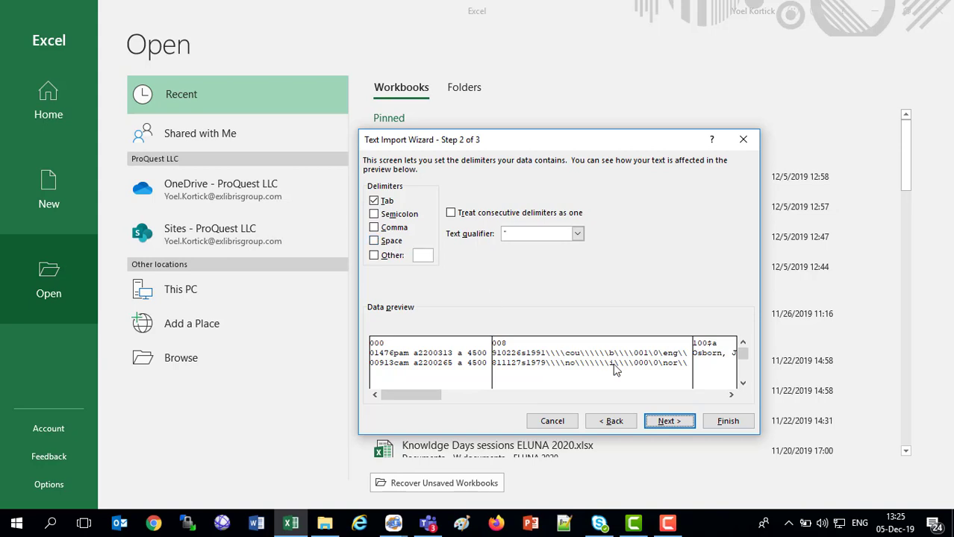
pyautogui.click(670, 422)
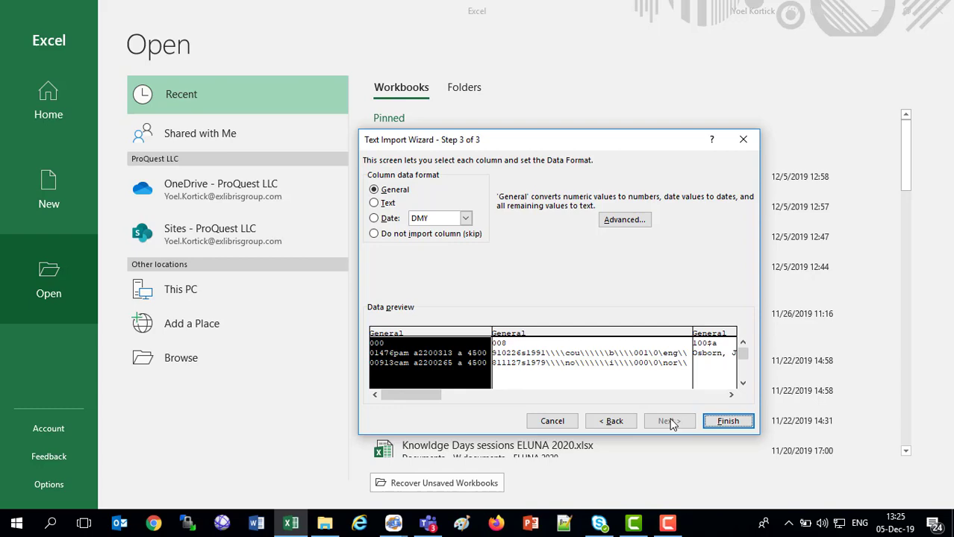
pyautogui.click(728, 422)
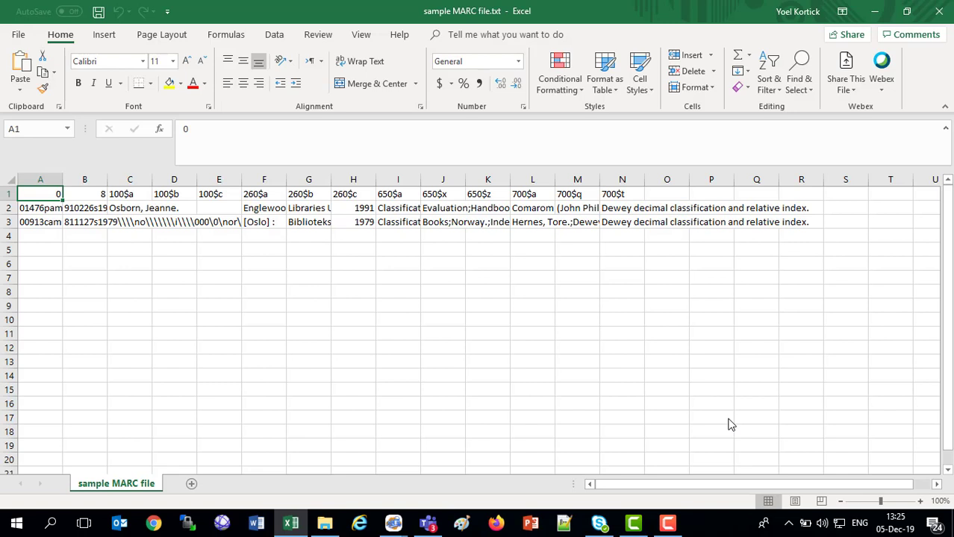
# - Autofit the width of all columns in the sheet and check the imported record values in rows 2 and 3
pyautogui.click(10, 180)
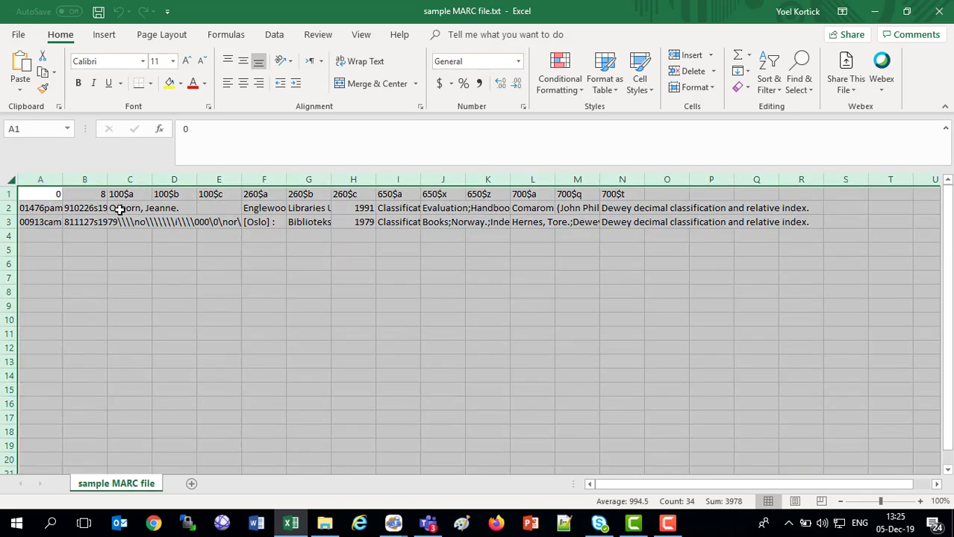
pyautogui.doubleClick(197, 179)
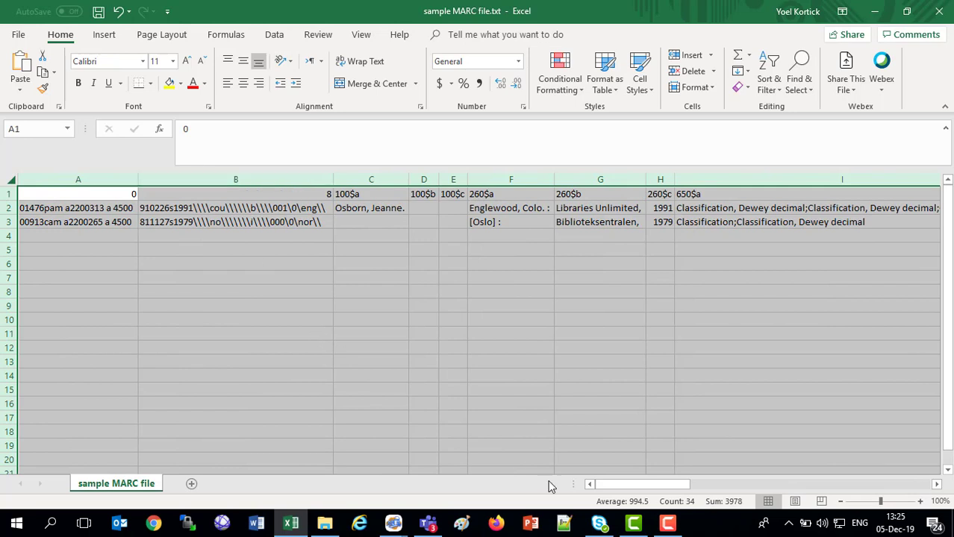
pyautogui.click(104, 223)
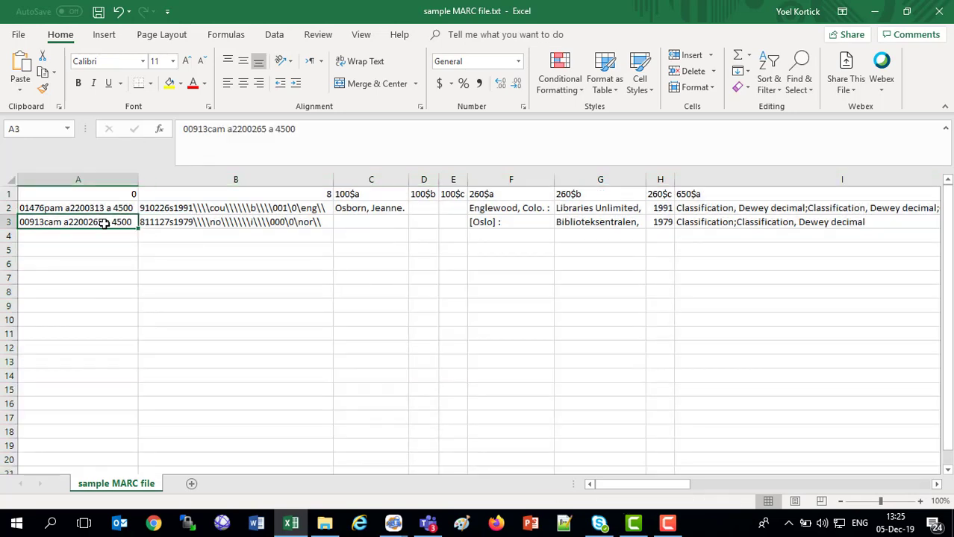
pyautogui.click(193, 223)
pyautogui.click(377, 225)
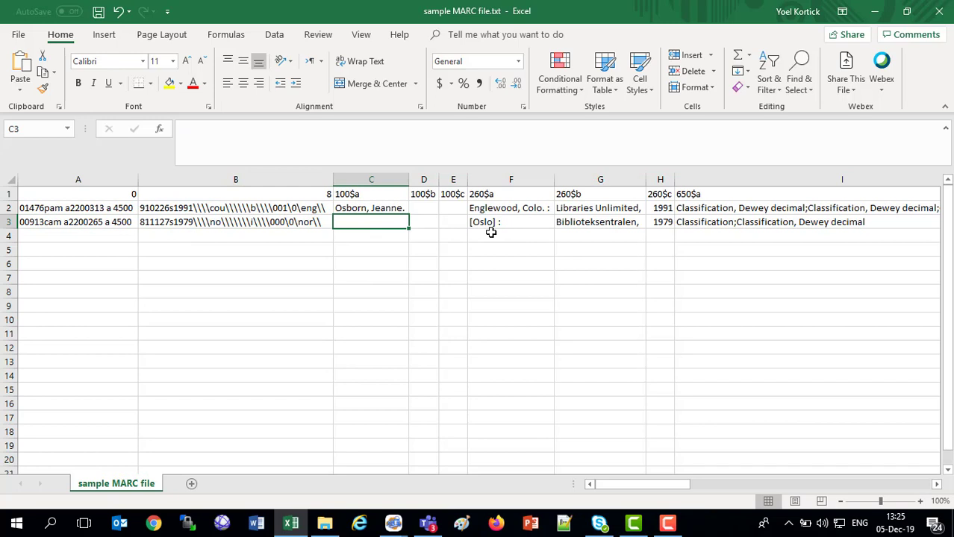
pyautogui.click(495, 209)
pyautogui.click(576, 209)
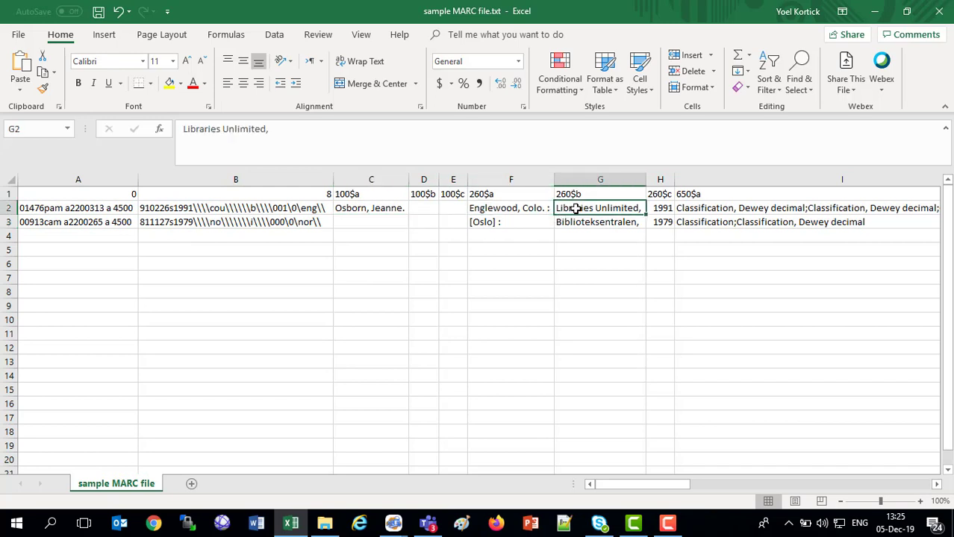
# - Examine the remaining exported fields of both records, from 260$c through the 650 and 700 subfield columns
pyautogui.click(662, 209)
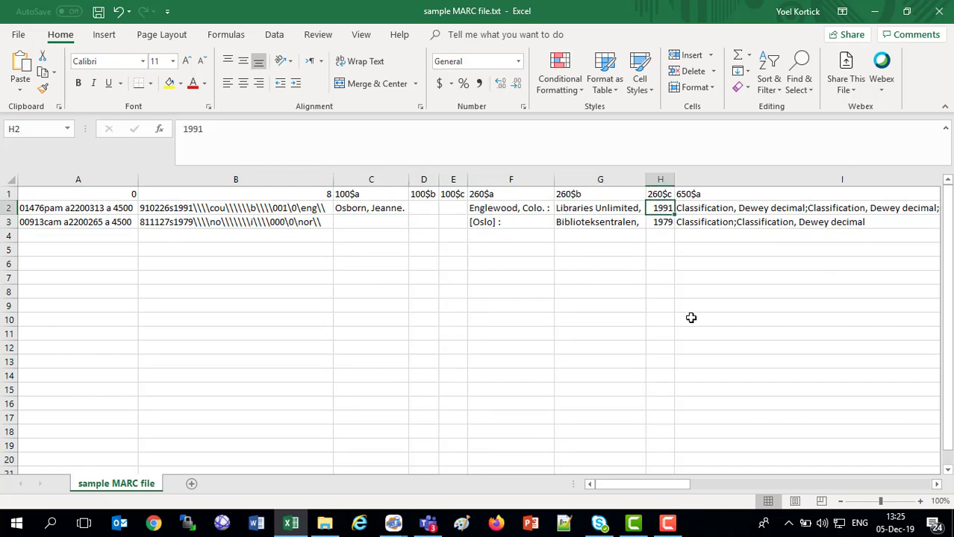
pyautogui.click(937, 484)
pyautogui.click(937, 484)
pyautogui.click(937, 485)
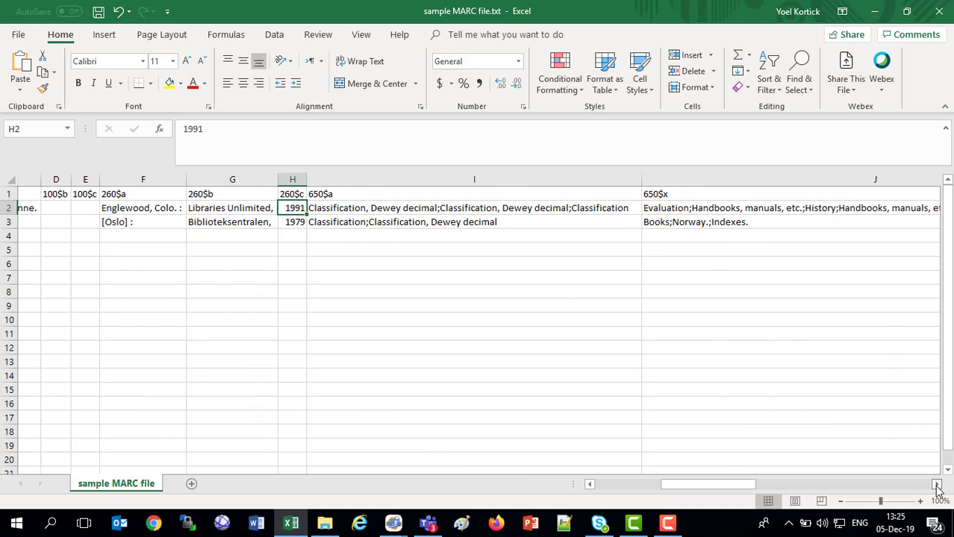
pyautogui.click(936, 484)
pyautogui.click(937, 484)
pyautogui.click(937, 485)
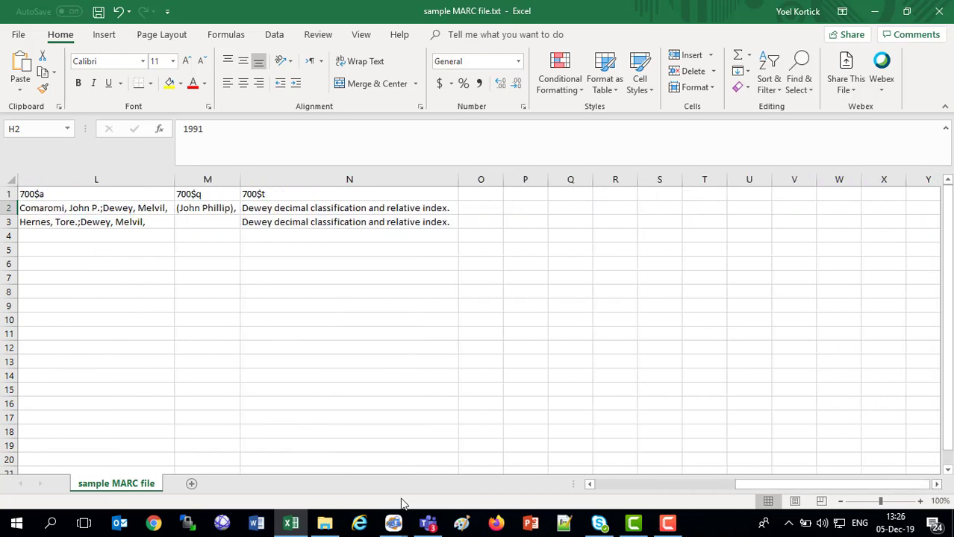
pyautogui.click(590, 485)
pyautogui.click(590, 486)
pyautogui.click(590, 485)
pyautogui.click(590, 485)
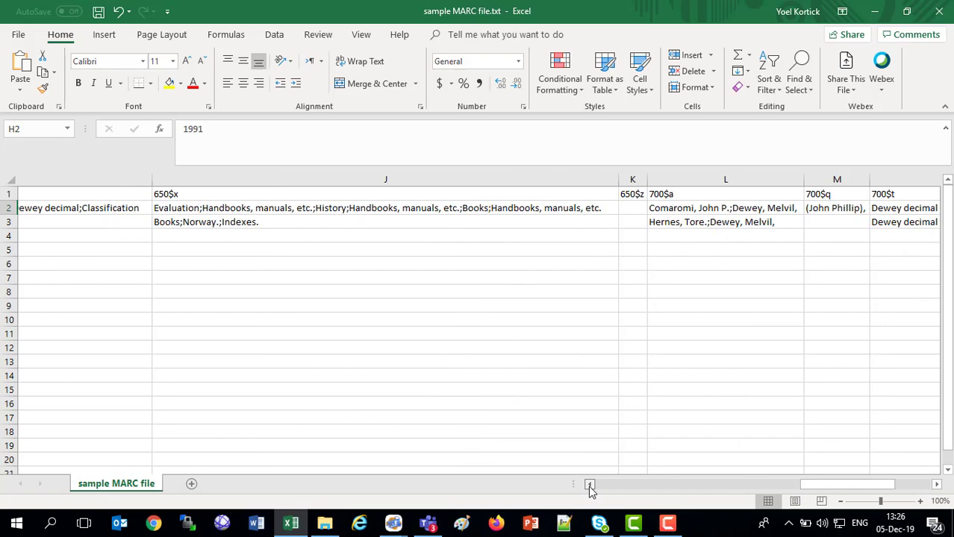
pyautogui.click(590, 485)
pyautogui.click(590, 485)
pyautogui.click(590, 485)
pyautogui.click(590, 485)
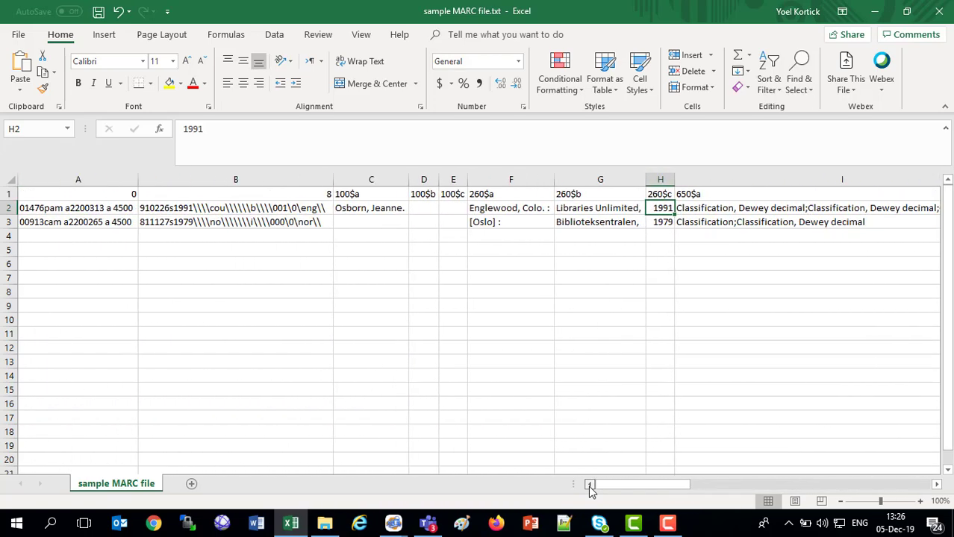
# - Save the sheet as an Excel Workbook (*.xlsx) named sample MARC file in the MARC to Excel folder
pyautogui.click(17, 39)
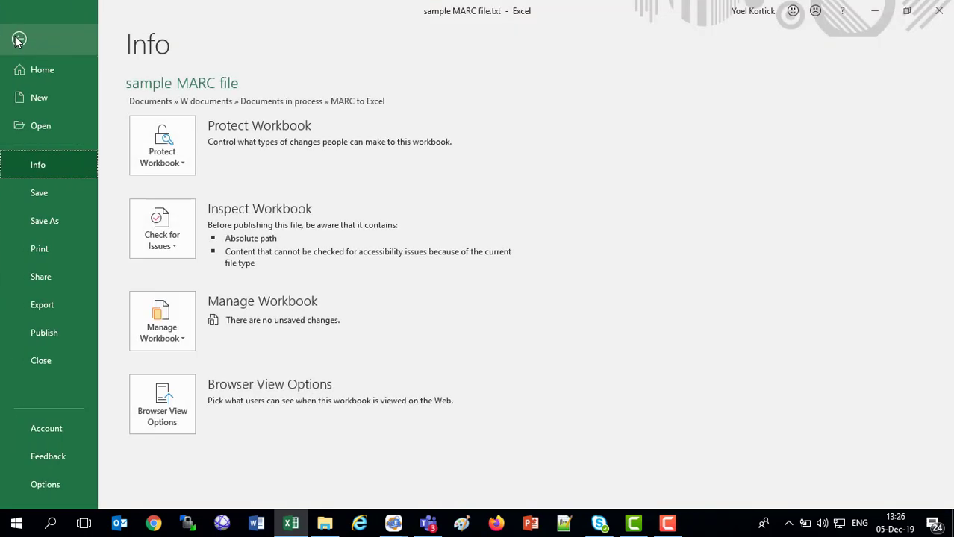
pyautogui.click(56, 220)
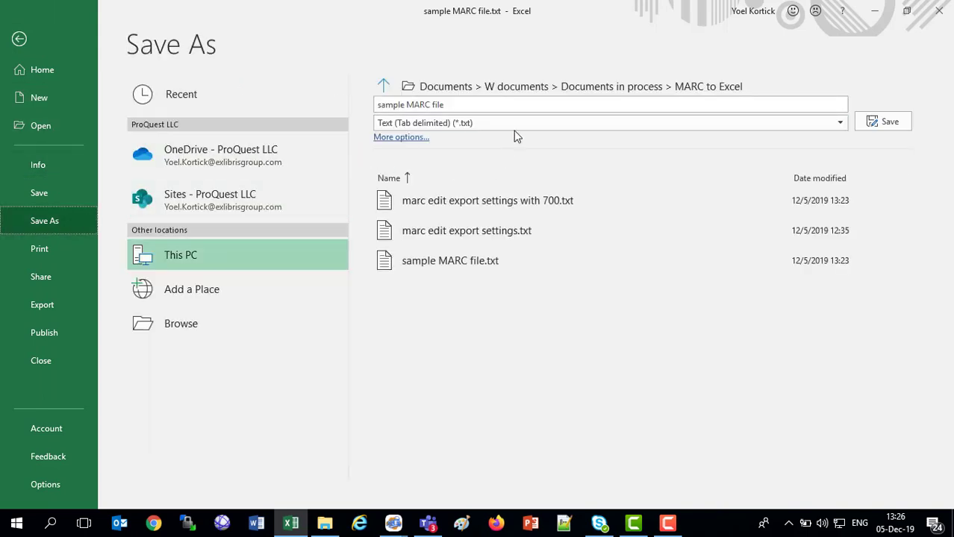
pyautogui.click(518, 130)
pyautogui.click(512, 136)
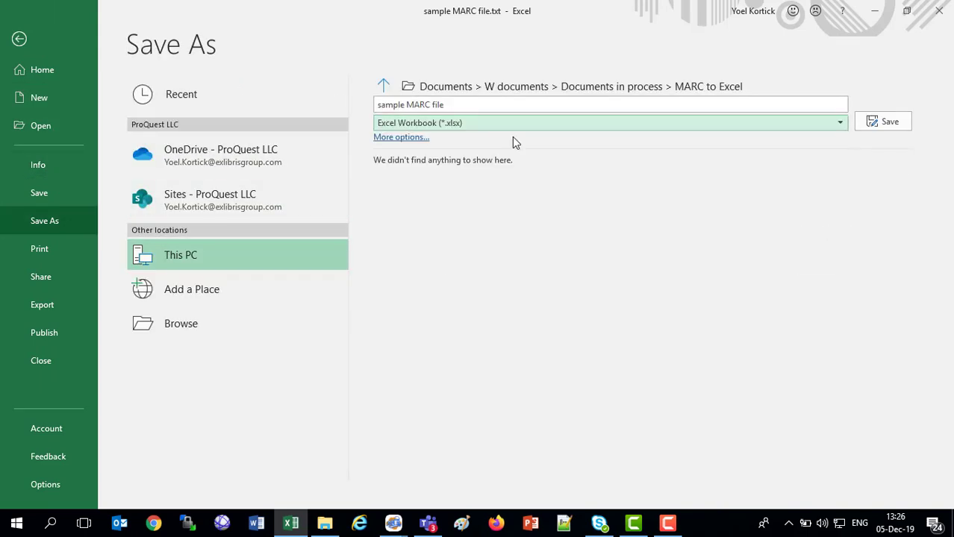
pyautogui.click(881, 121)
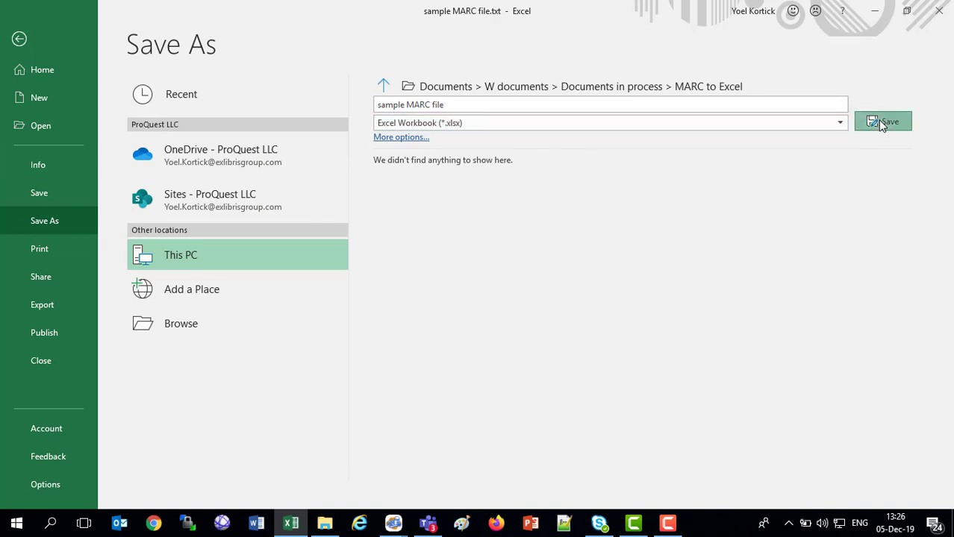